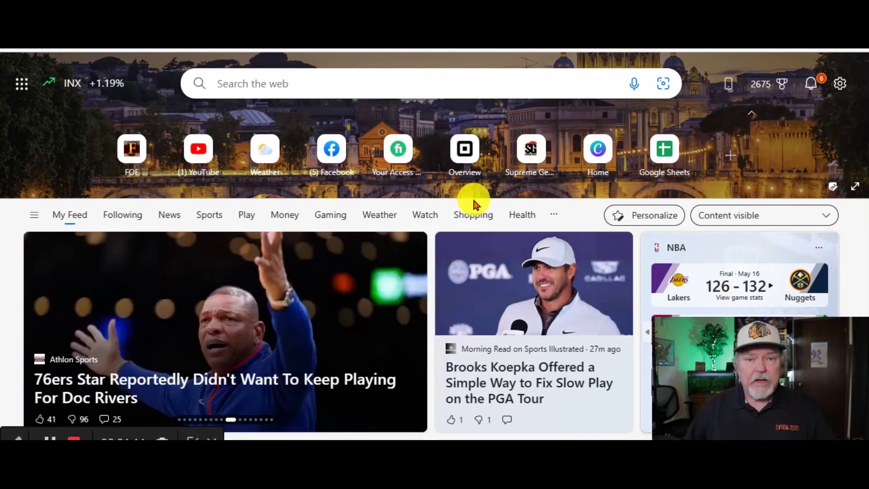
Run a Bing search for the steps to turn a hobby into a successful business
click(373, 84)
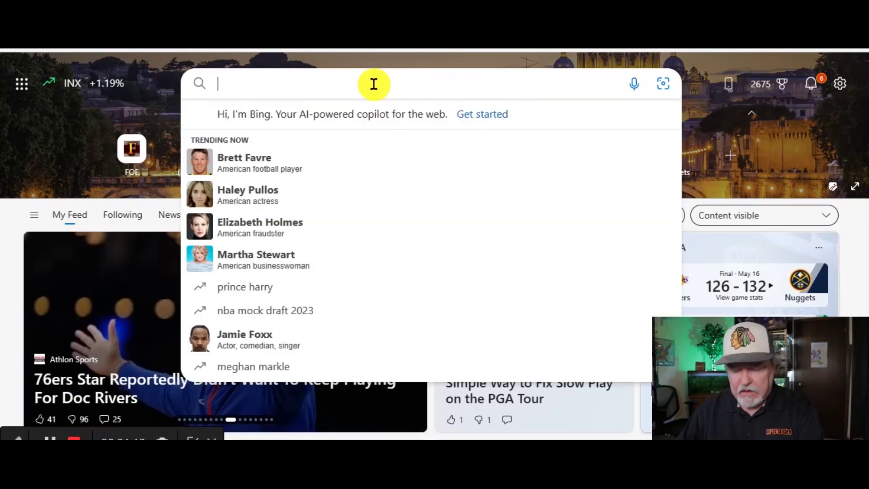
text(What are the steps to turn my hobby into a successful business)
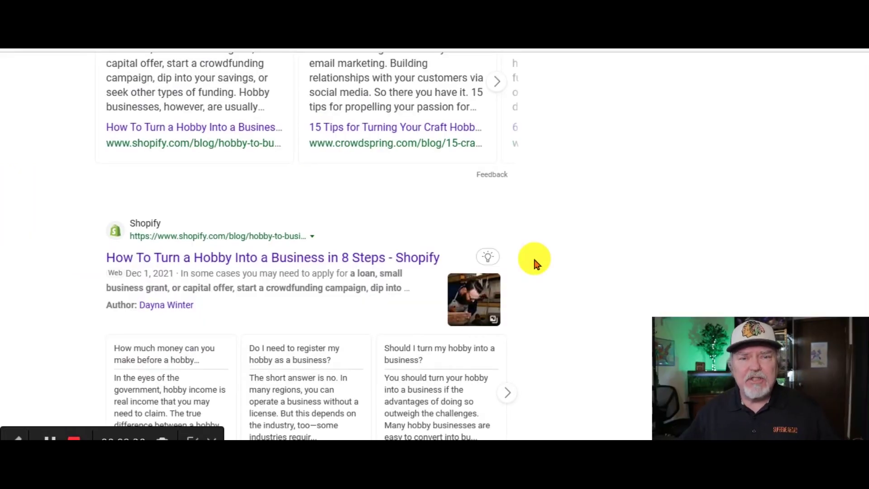
Scroll through the Bing results about turning a hobby into a business
scroll(534, 260, down, 4)
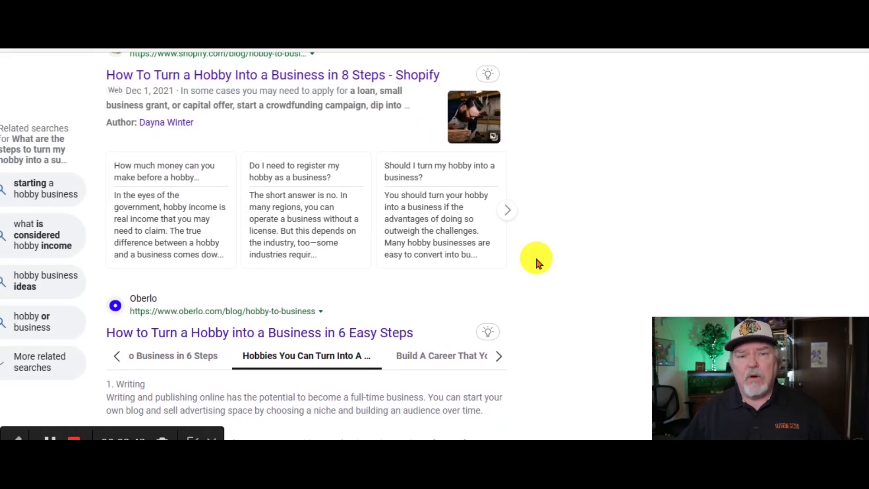
scroll(536, 259, down, 5)
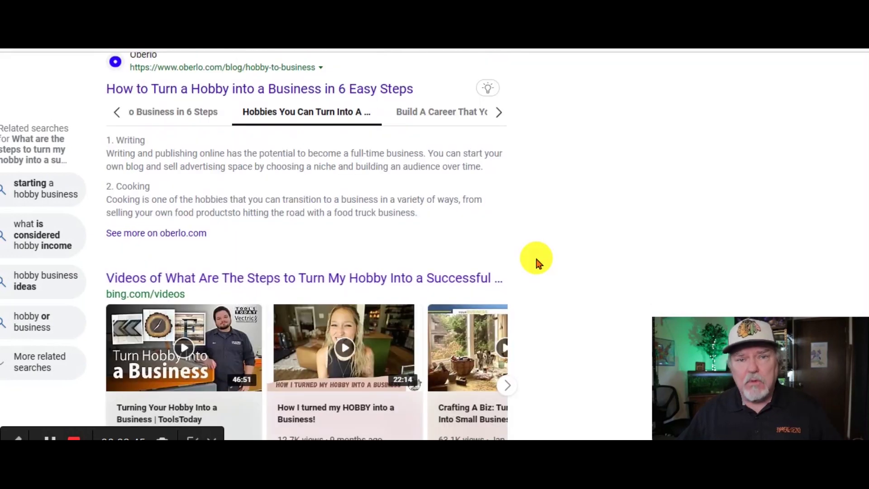
scroll(535, 256, down, 6)
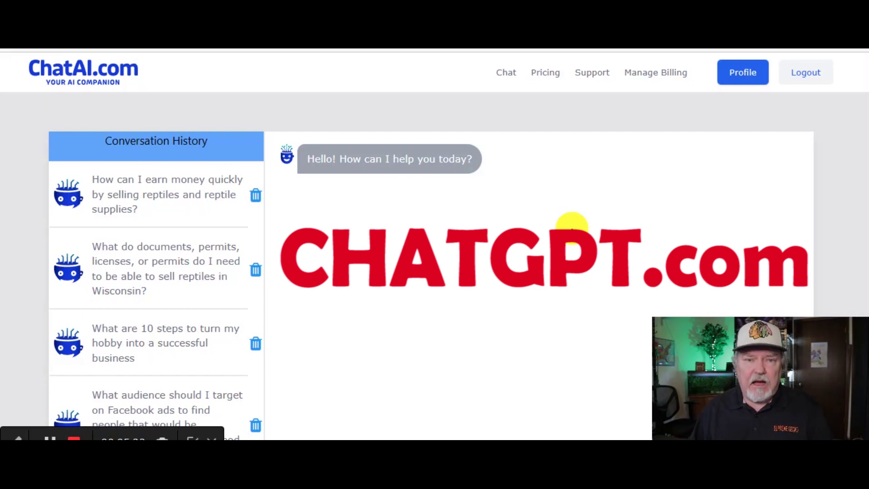
Ask ChatAI.com for ten steps to turn a hobby into a business, then return to the sheet
scroll(406, 314, down, 15)
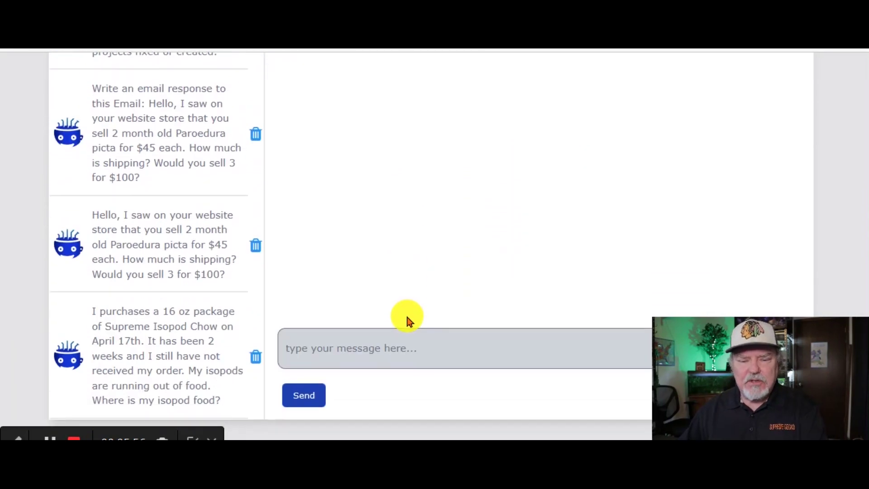
click(383, 357)
text(What are 10 steps to turn my hobby into a successful business)
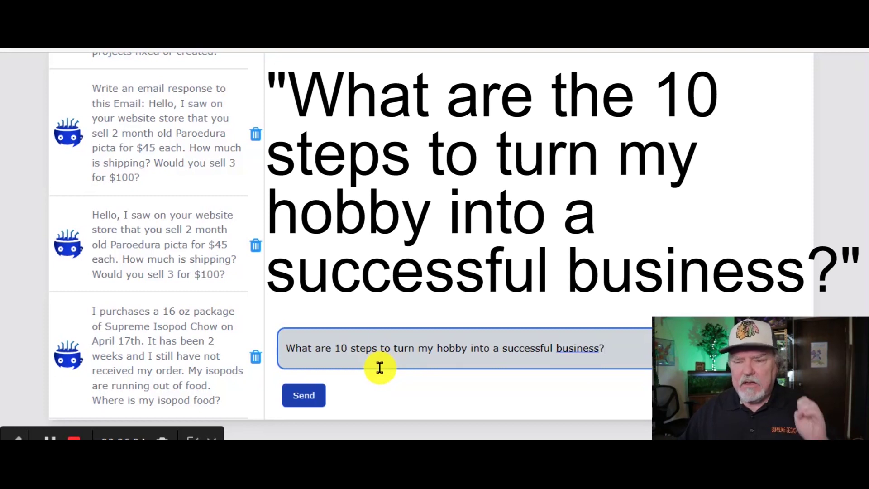
click(304, 394)
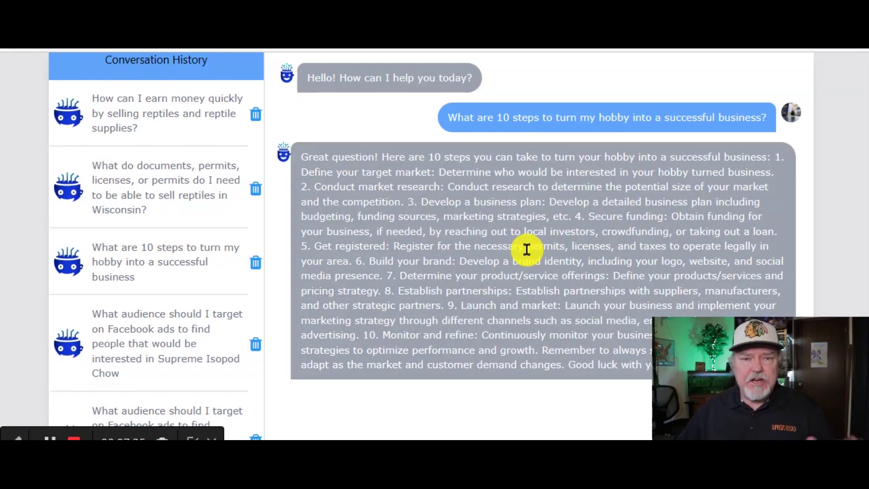
key(alt+Tab)
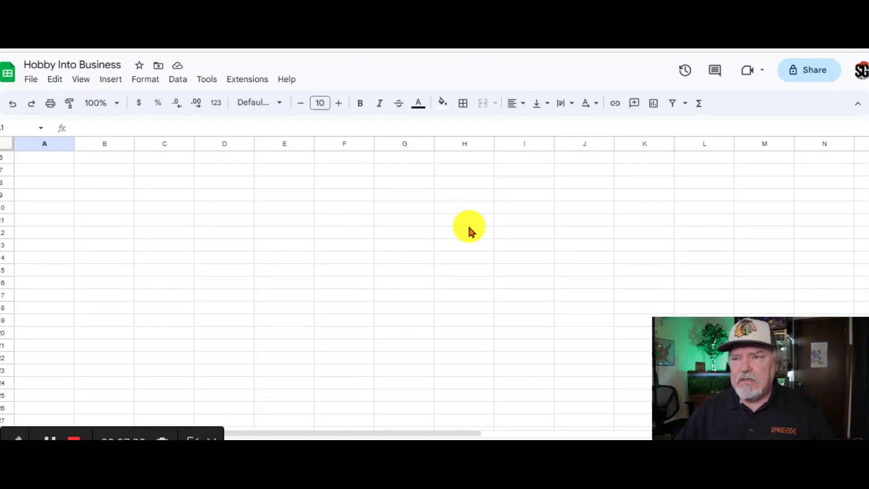
click(59, 157)
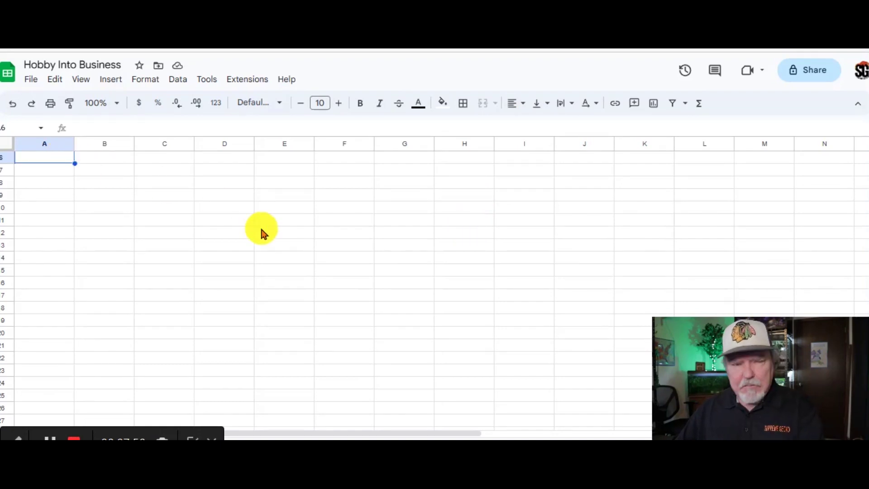
key(ctrl+v)
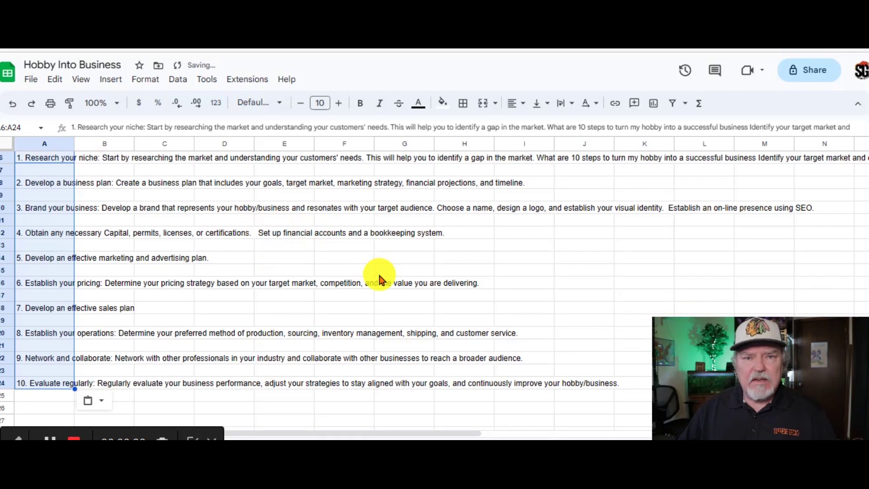
scroll(379, 278, up, 2)
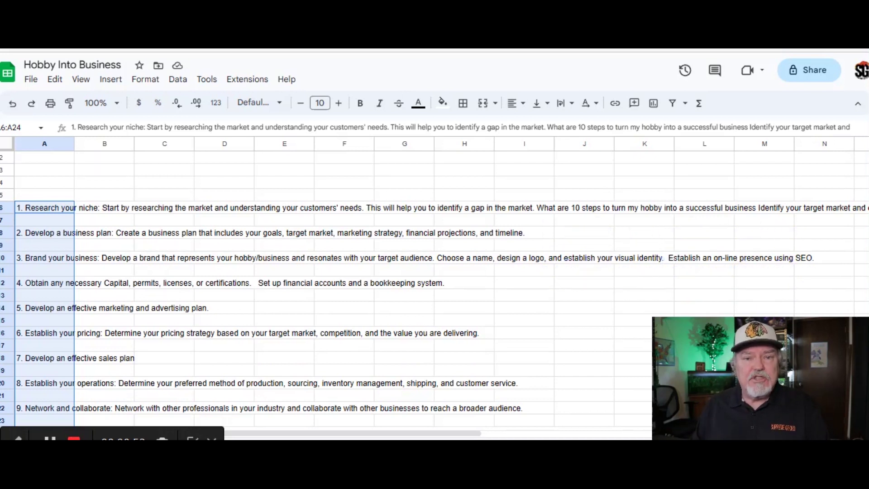
scroll(278, 356, up, 1)
click(224, 170)
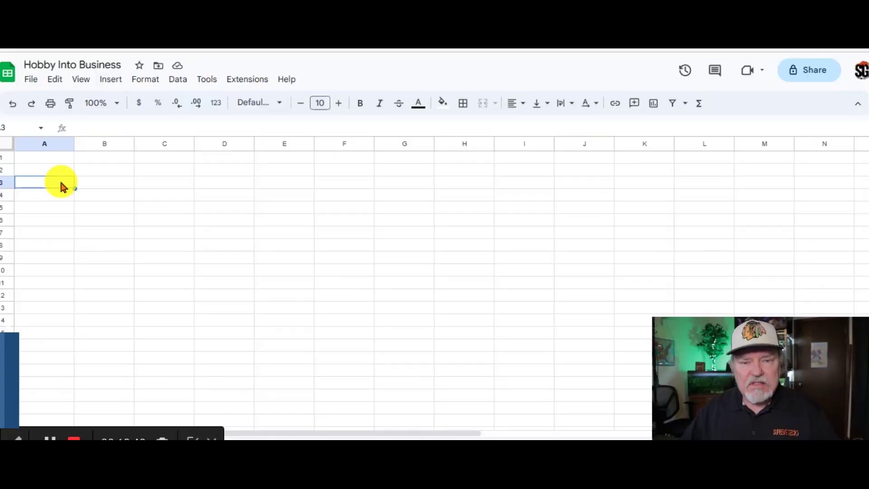
Fill A3's product note, 'Target Audience' in A5, 'On-line? Reptile Shows? Pet Stores?' in C5, competitors question in A8
text(Understand the product or service you are offering)
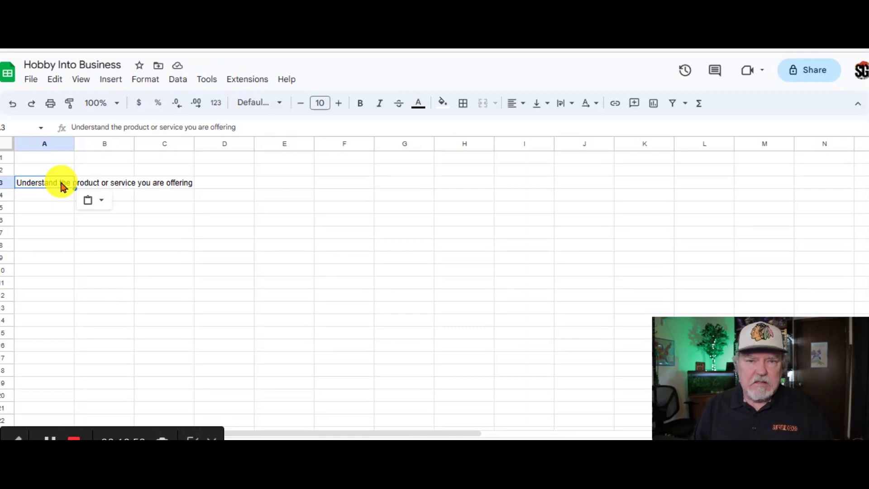
click(37, 208)
text(Target Audience)
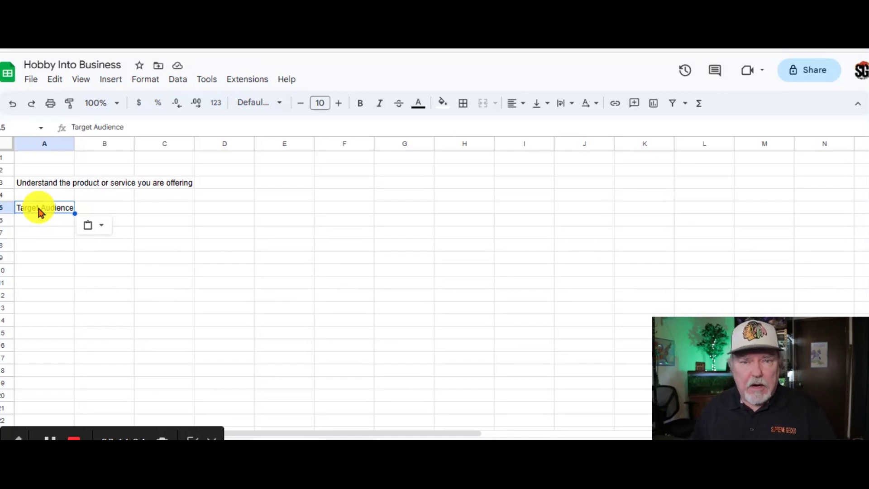
click(148, 212)
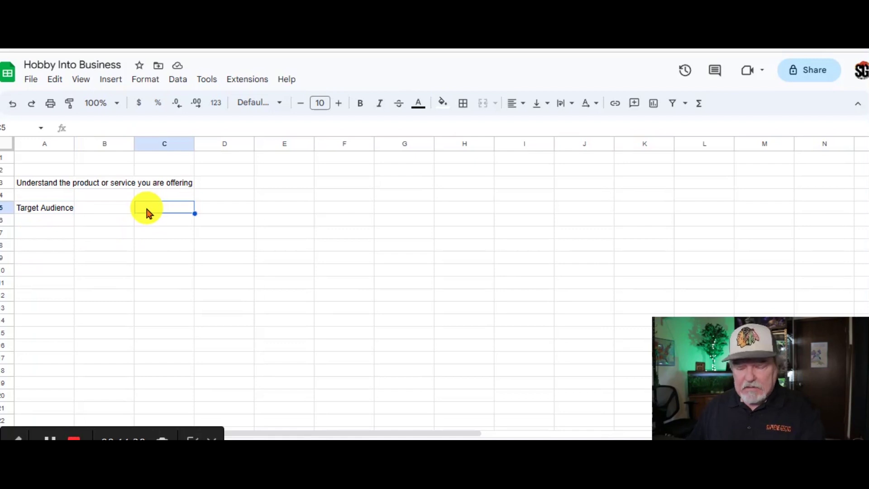
text(On-line? Reptile Shows? Pet Stores?)
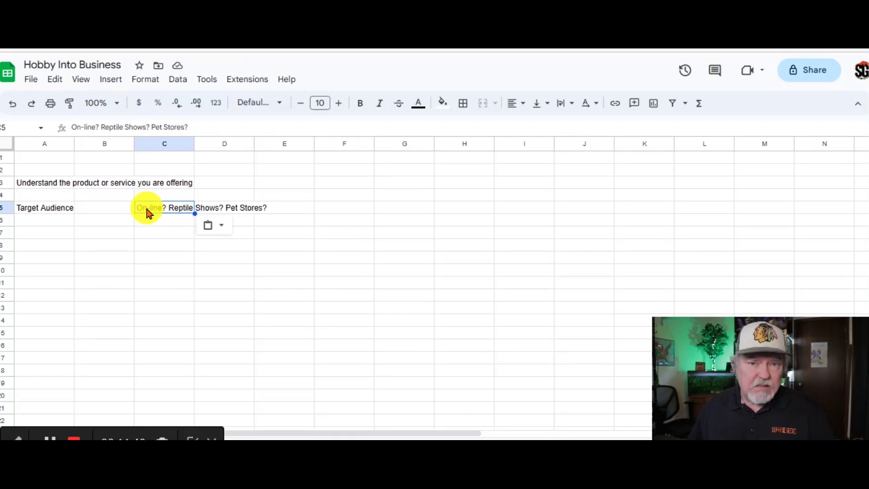
click(54, 245)
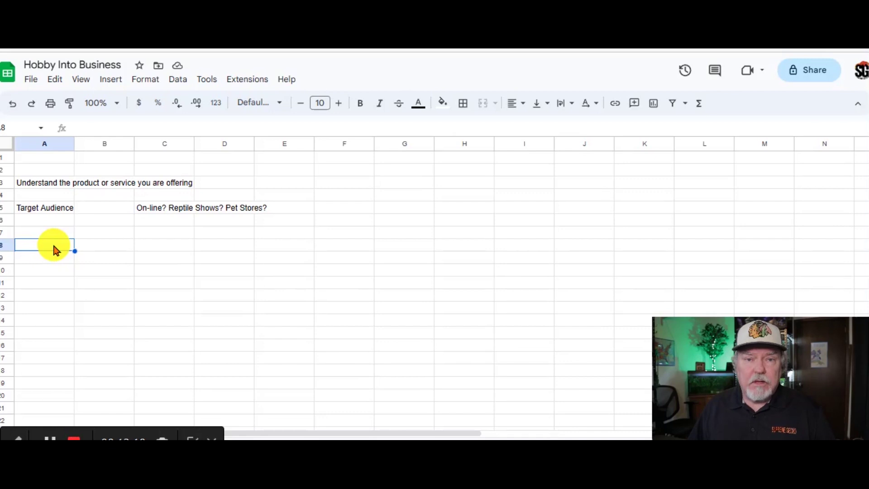
text(Who are your competitors?)
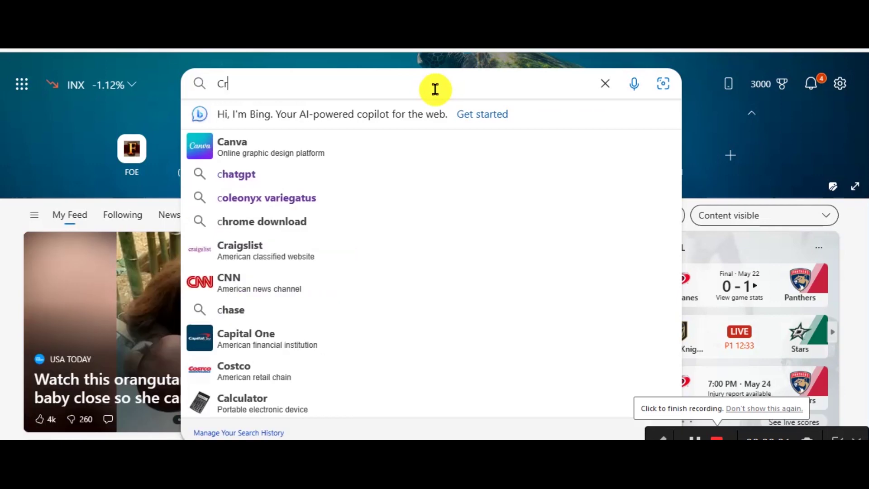
Search Bing for 'crested geckos for sale' and scroll through the competitor listings
text(ested geckos for sale)
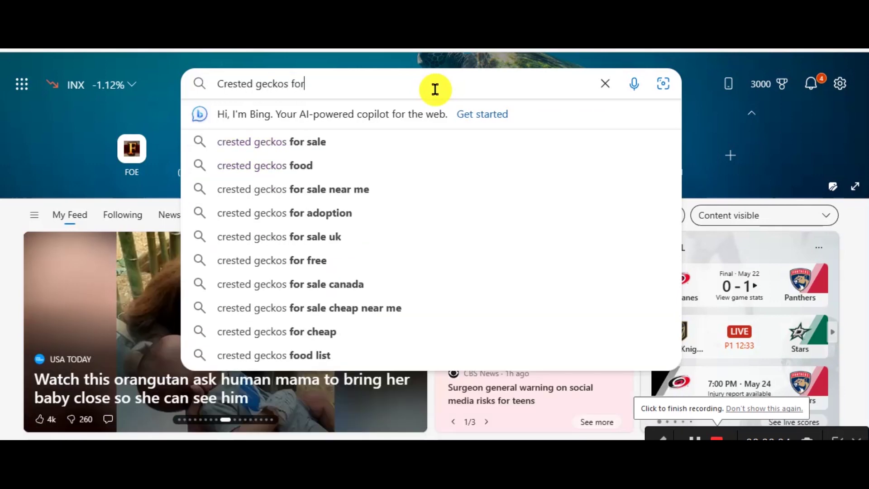
key(Return)
scroll(186, 228, down, 5)
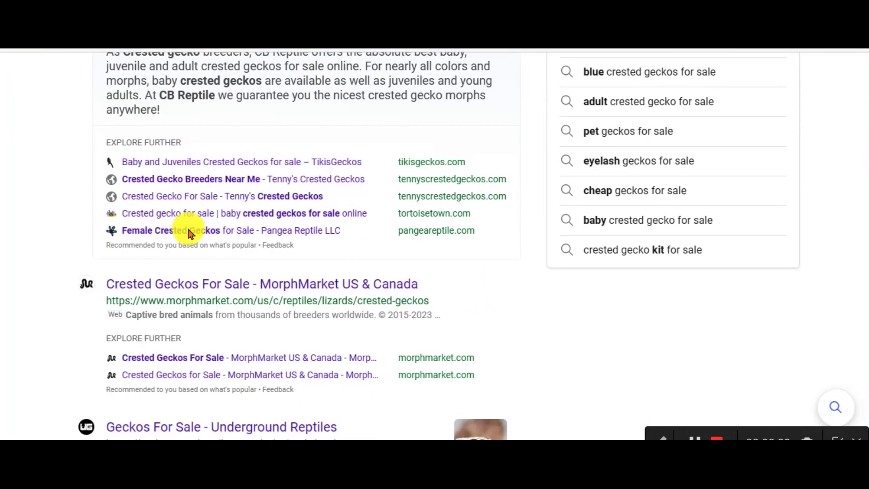
scroll(250, 267, down, 6)
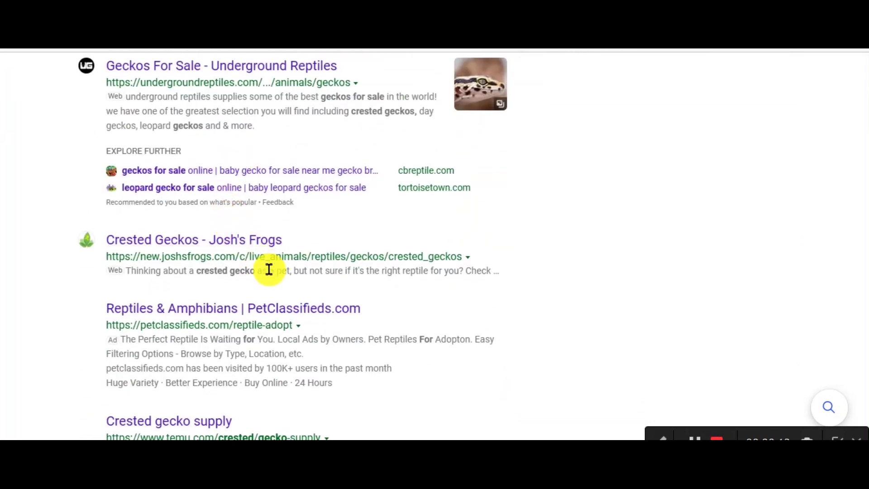
scroll(267, 269, down, 4)
scroll(391, 253, down, 3)
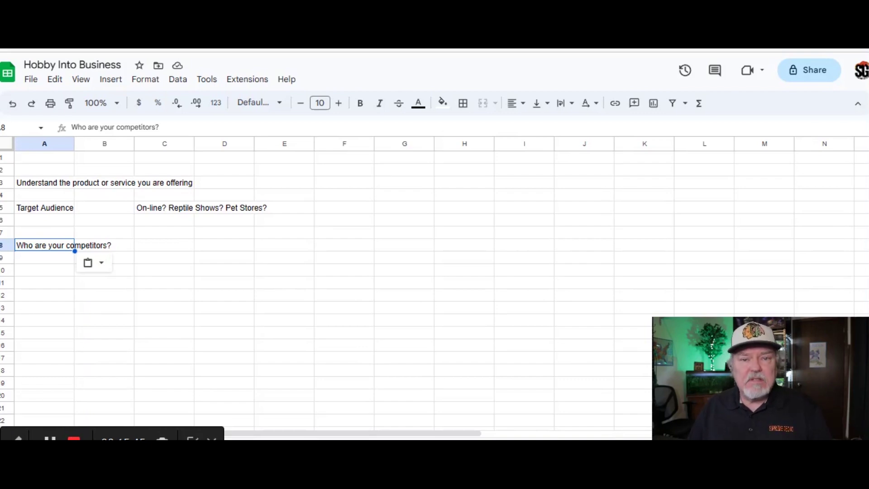
Paste the 'business plan' label into cell A3 of the blank sheet
key(Down)
key(Down)
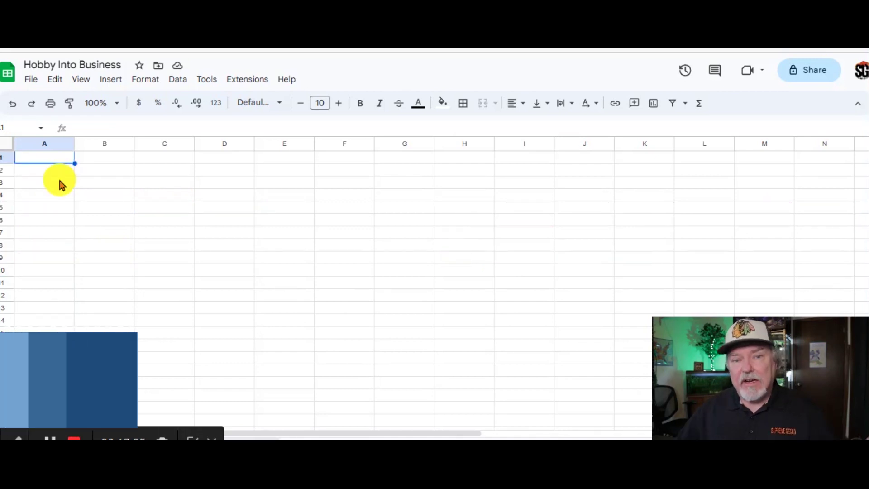
text(business plan)
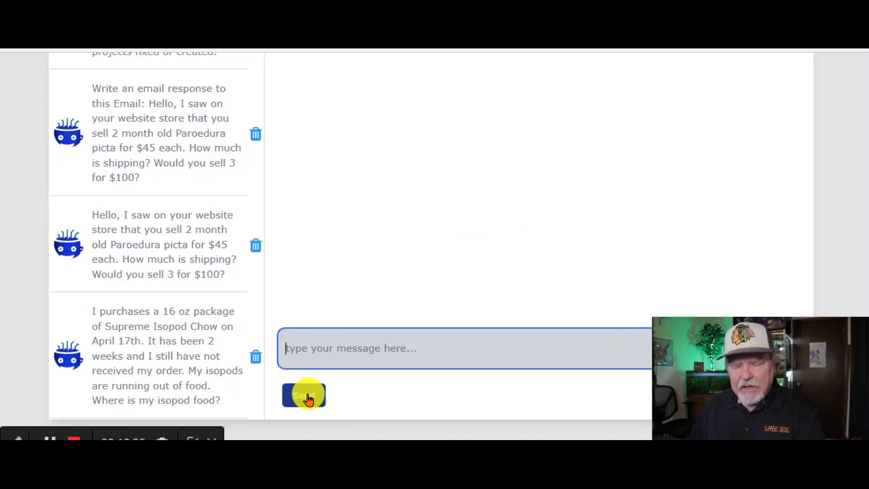
Ask Chat AI for a business plan for a new small gecko-selling business and review it
text(Create a business plan for my new small business selling geckos.)
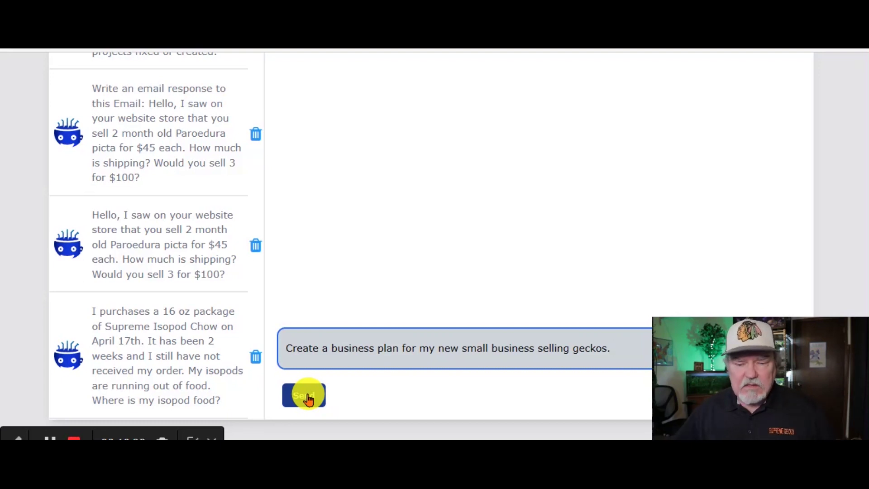
click(307, 398)
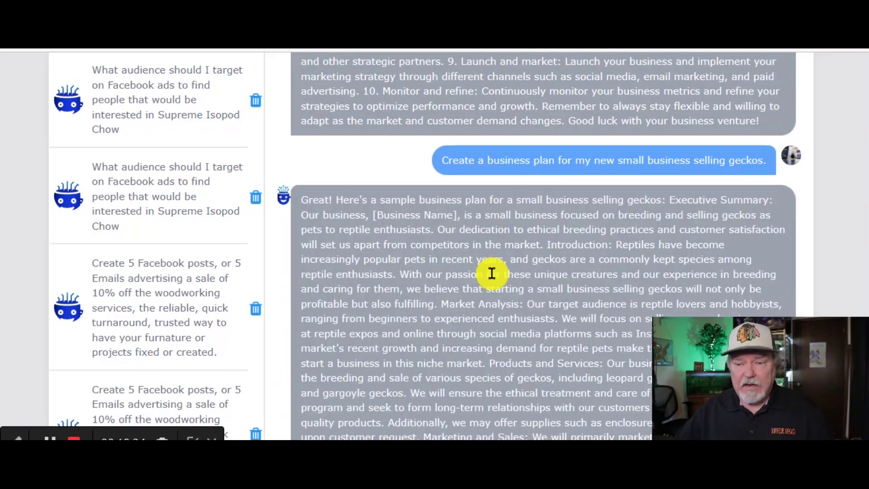
scroll(492, 273, down, 1)
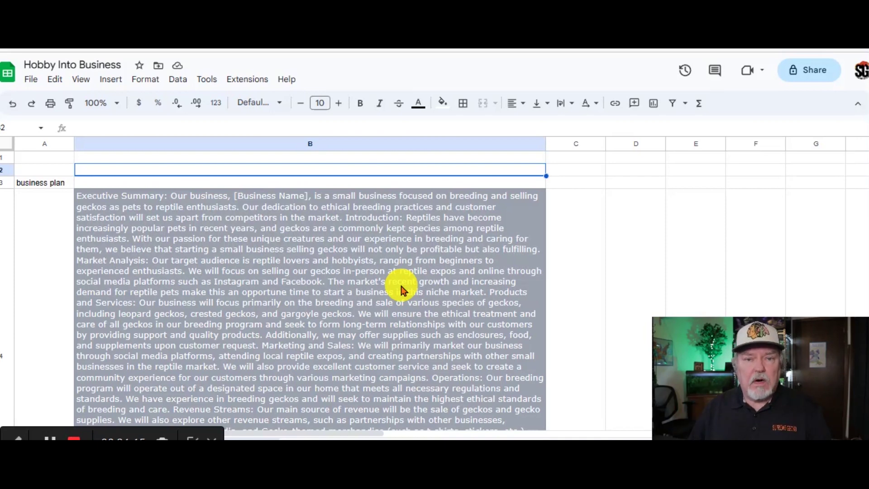
Scroll through the pasted gecko business plan from Executive Summary to Revenue Streams
scroll(401, 290, down, 1)
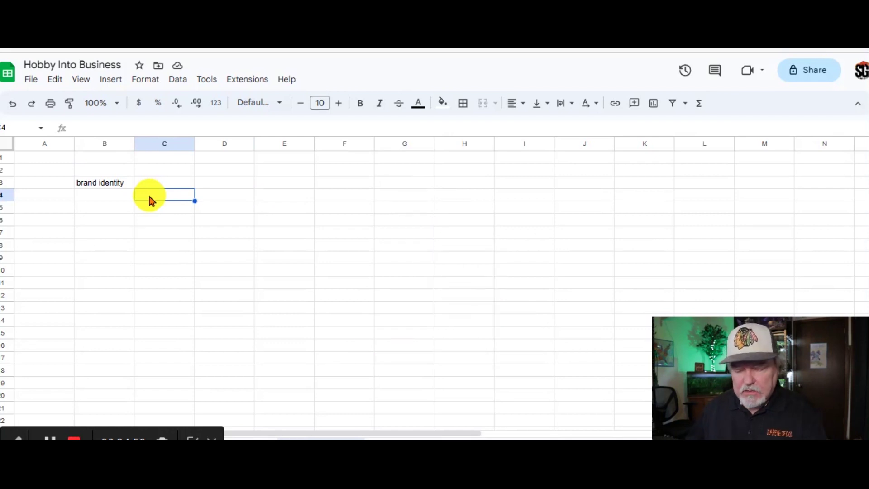
Paste the Core Values notes into C4 and the 'Slogan' entry into C6
text(Core Values- High Quality, Low Cost, Volume, local sales/global, diversified or focused. How will you answer customer's questions, sales issues including issues with animals, return policy, subject mater expert, networking presence.)
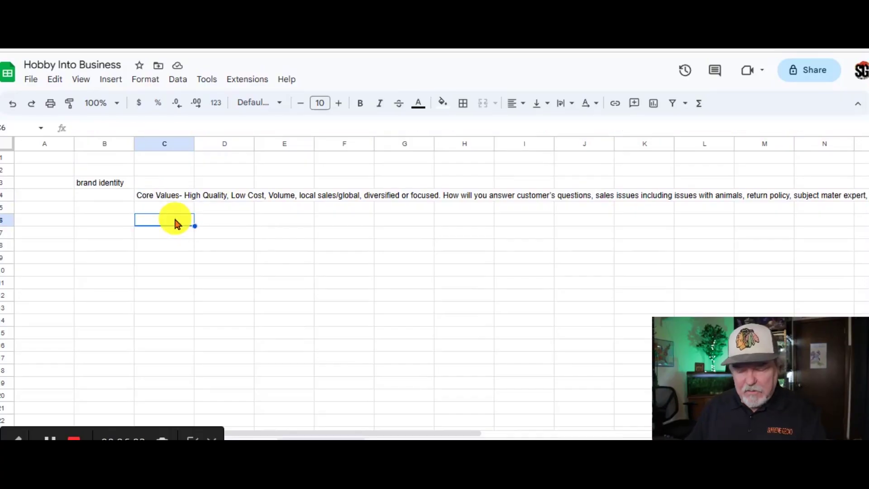
text(Slogan)
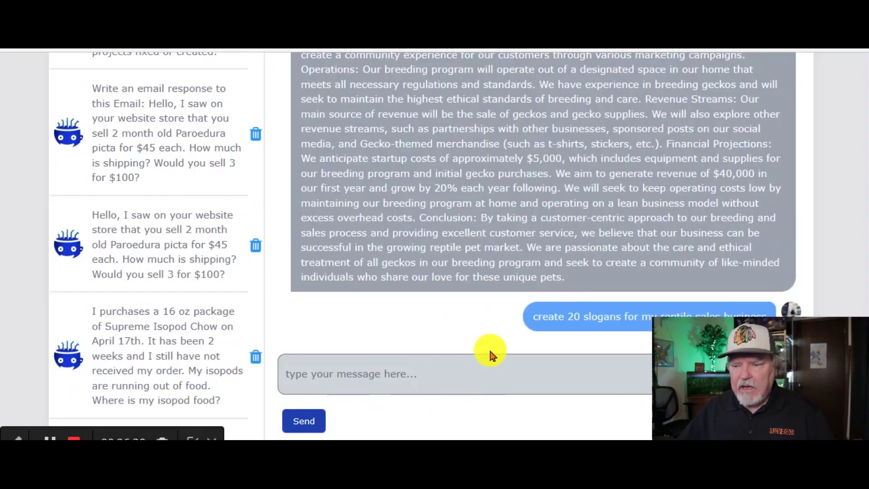
Ask Chat AI to create 20 funny slogans for the reptile sales business
scroll(490, 347, down, 1)
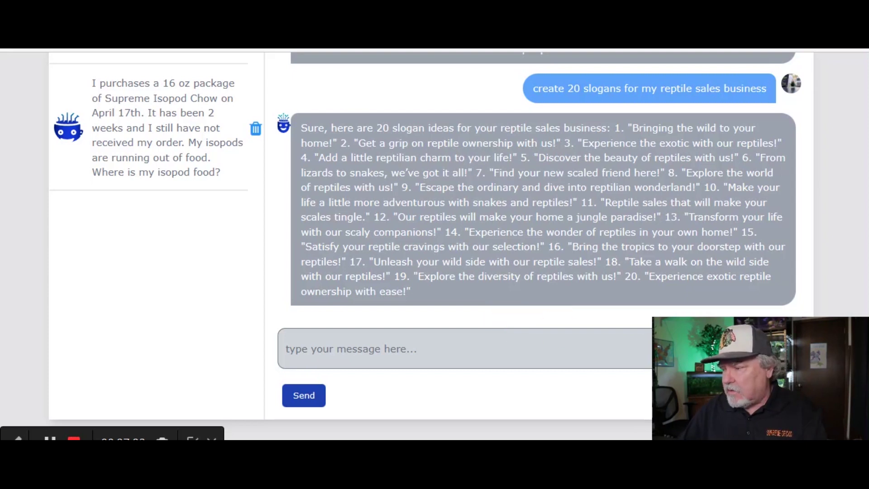
click(540, 349)
text(create 20 funny slogans for my reptile sales business)
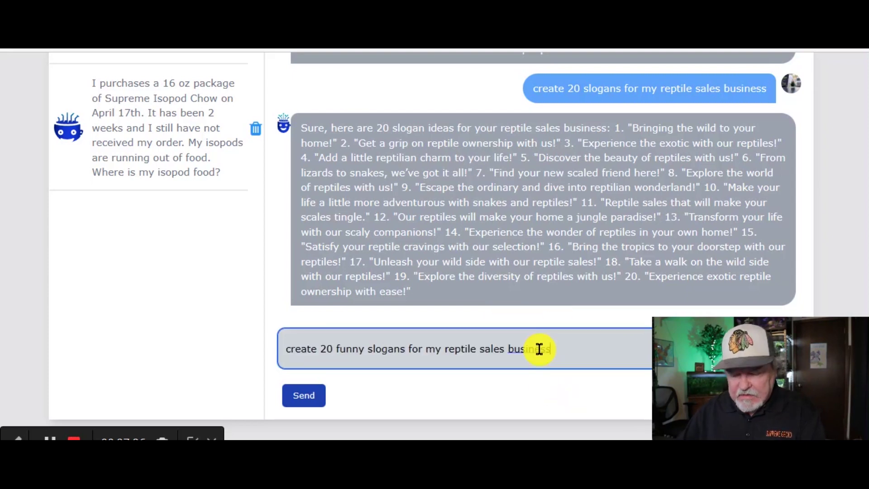
key(Return)
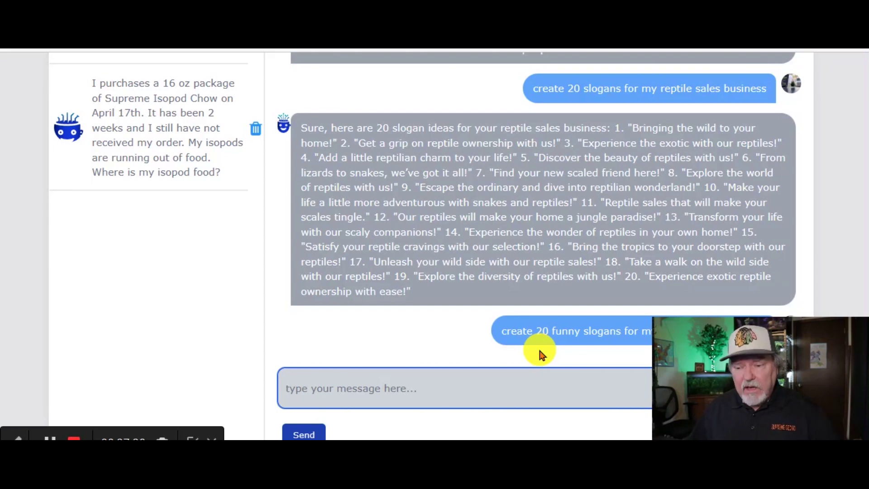
scroll(540, 343, down, 1)
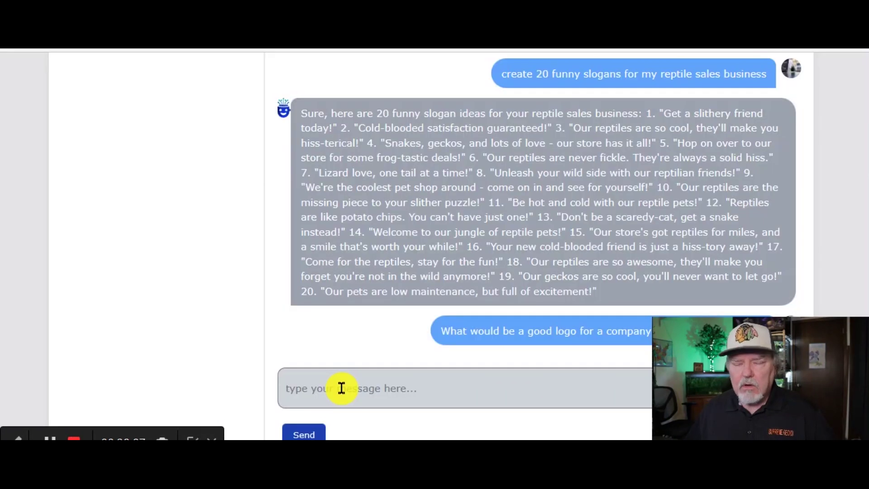
Highlight the 'image of a gecko' logo idea in Chat AI's reply
scroll(341, 388, down, 1)
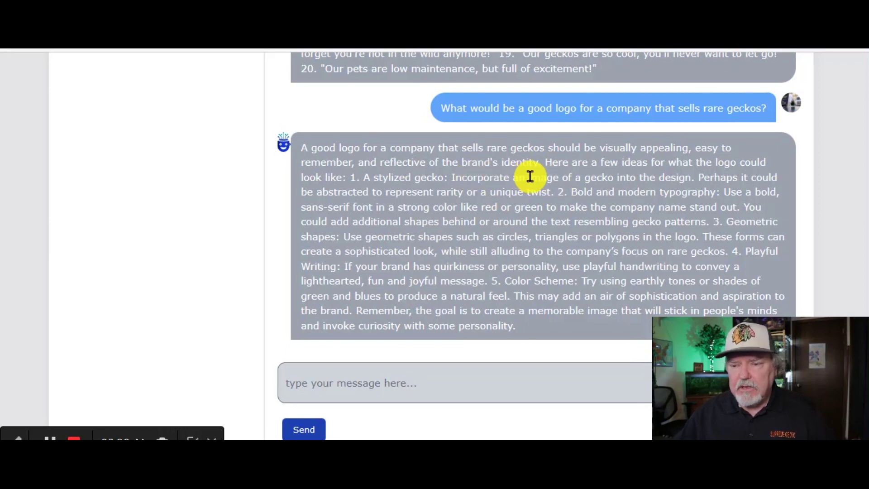
drag(526, 178, 607, 178)
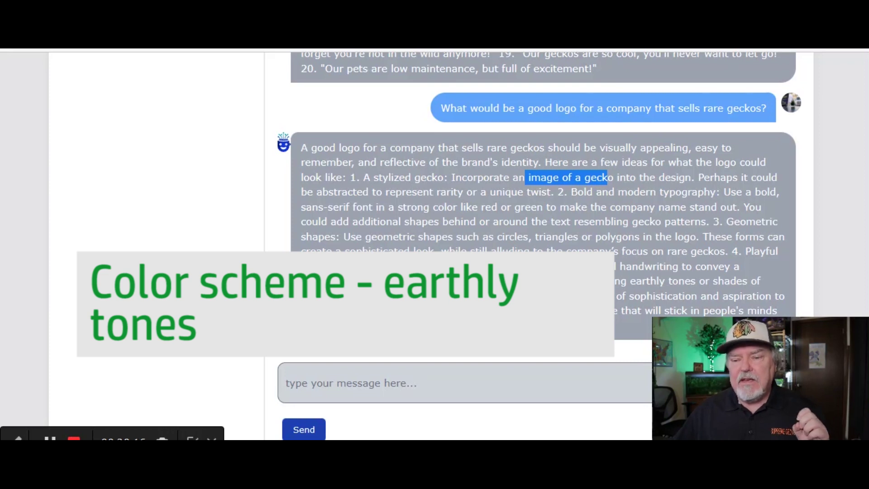
scroll(534, 204, down, 1)
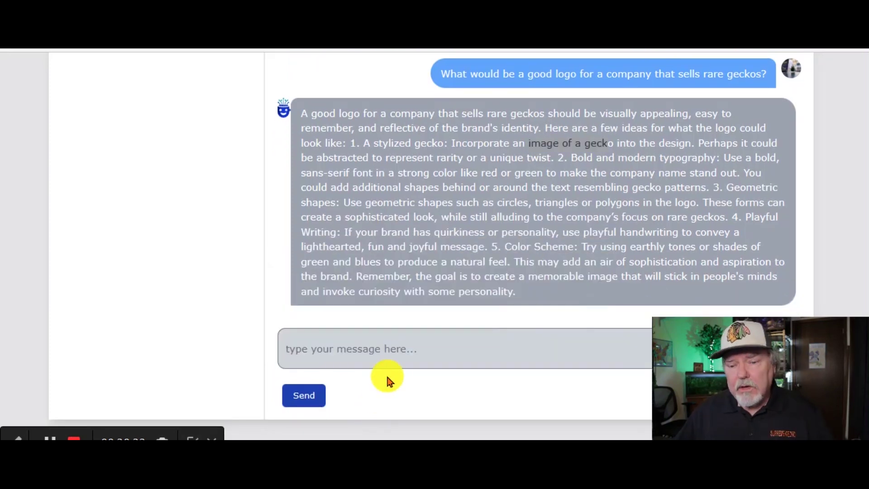
Ask Chat AI which logo colors grab attention and review its nine suggestions
click(395, 354)
text(what are good, attention grabbing colors that can be used on a logo)
key(Return)
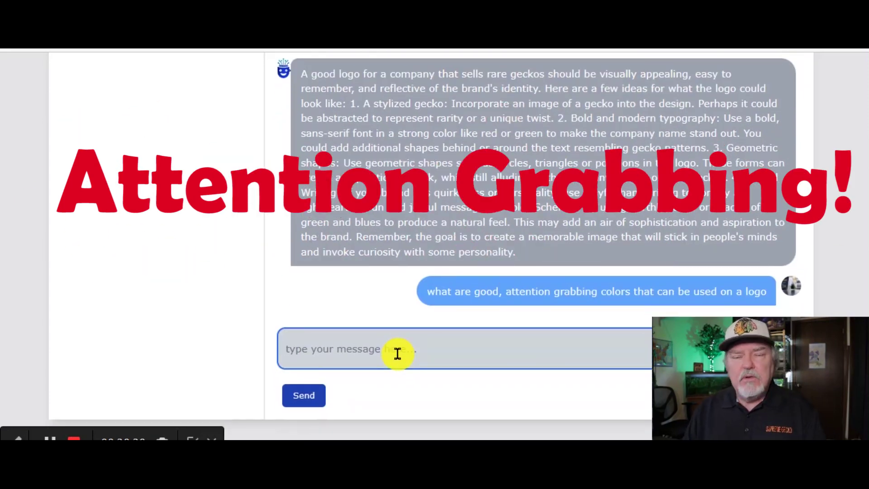
scroll(401, 349, down, 3)
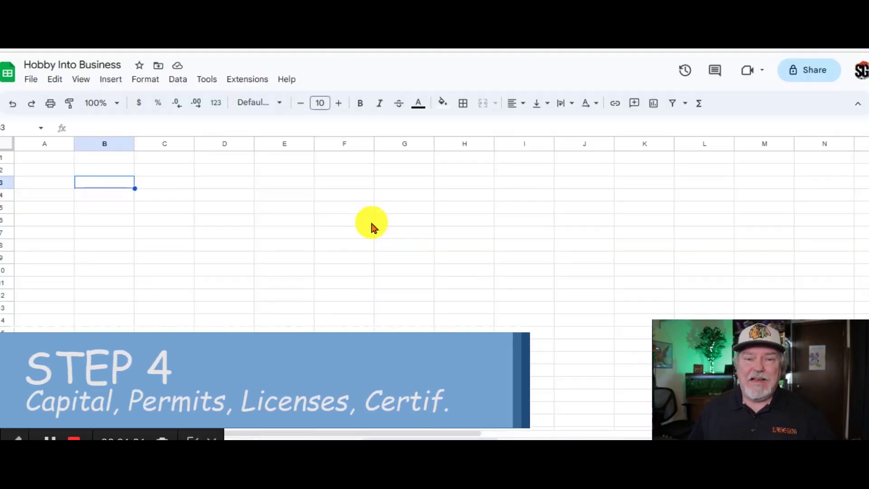
Paste the capital and permits topics into B3, the startup-costs Capital note, and 'Minimize Costs-' in D7
key(ctrl+v)
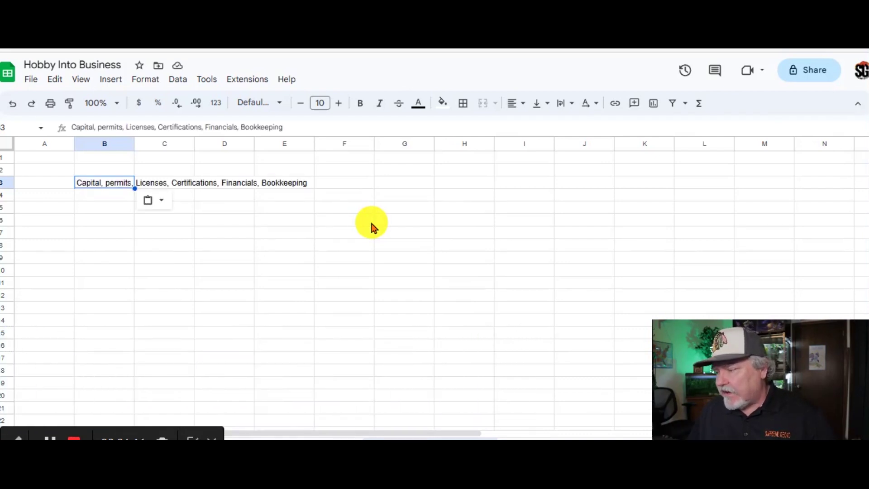
click(212, 195)
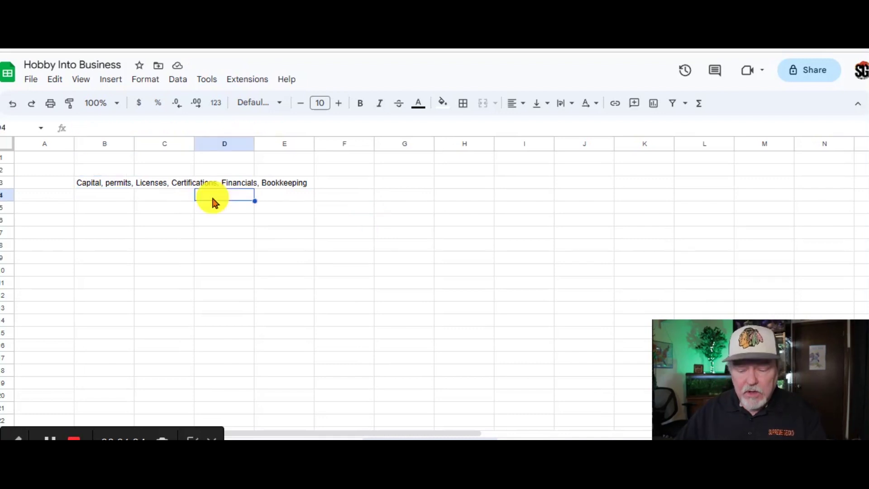
text(Capital- startup costs, ongoing expenses, and cash flow needs)
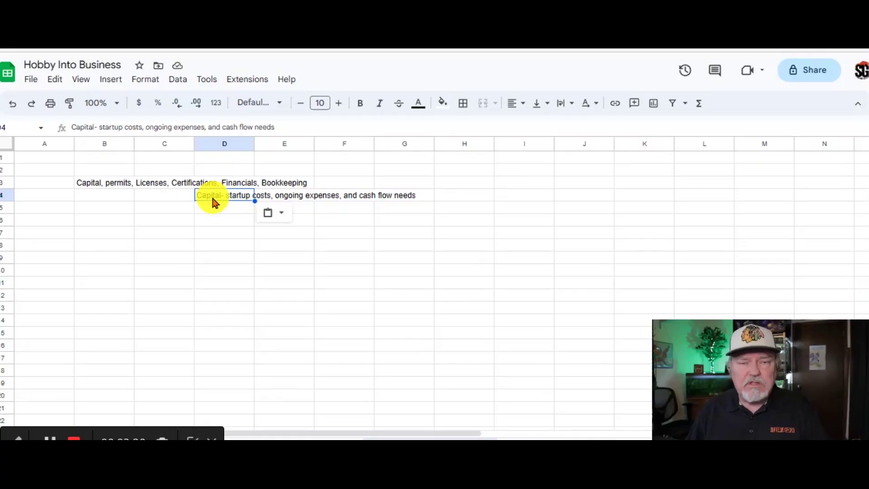
click(224, 239)
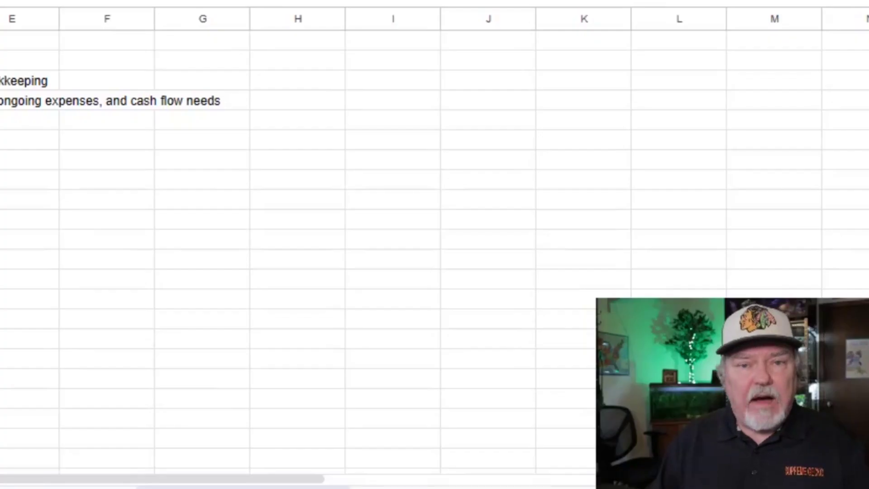
text(Minimize Costs-)
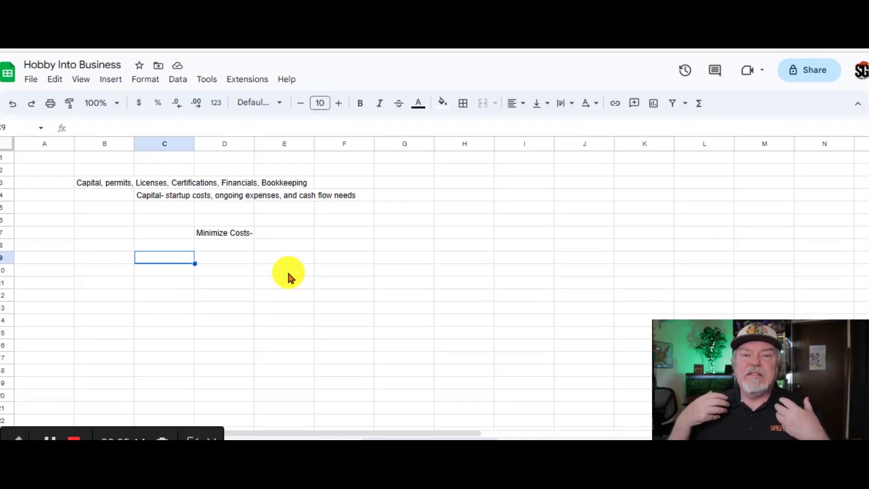
Paste 'Create a business name' into cell C9
text(Create a business name)
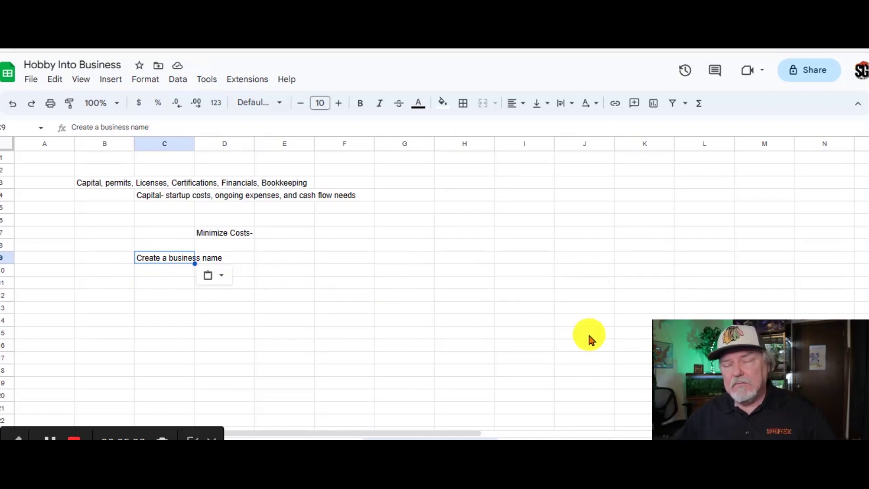
key(ctrl+Tab)
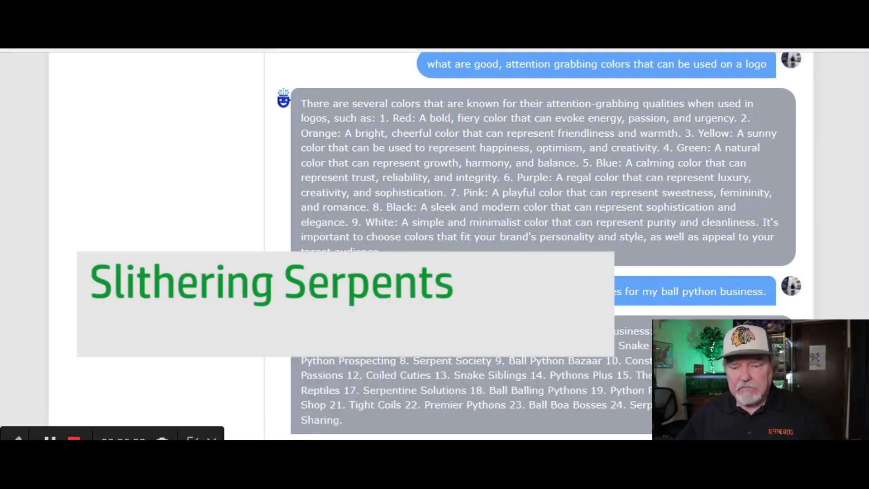
Send Chat AI the follow-up prompt for boa-rhyming, low-cost ball python business names
scroll(494, 292, down, 3)
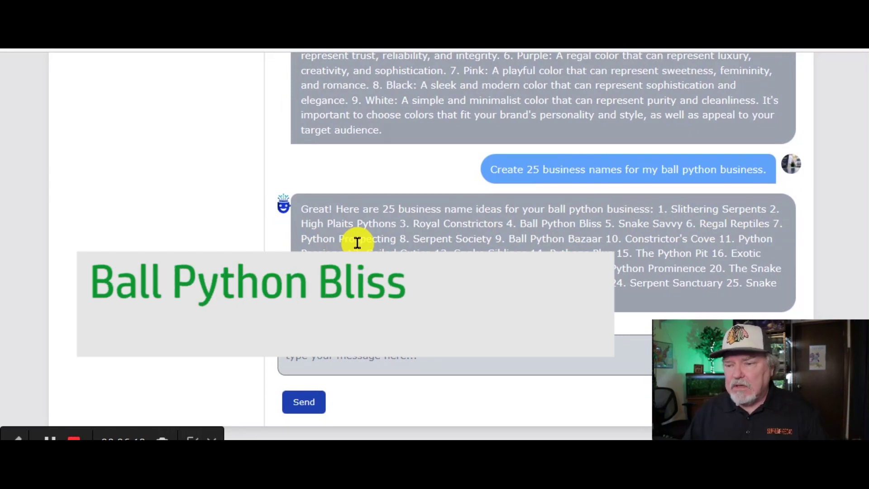
click(409, 355)
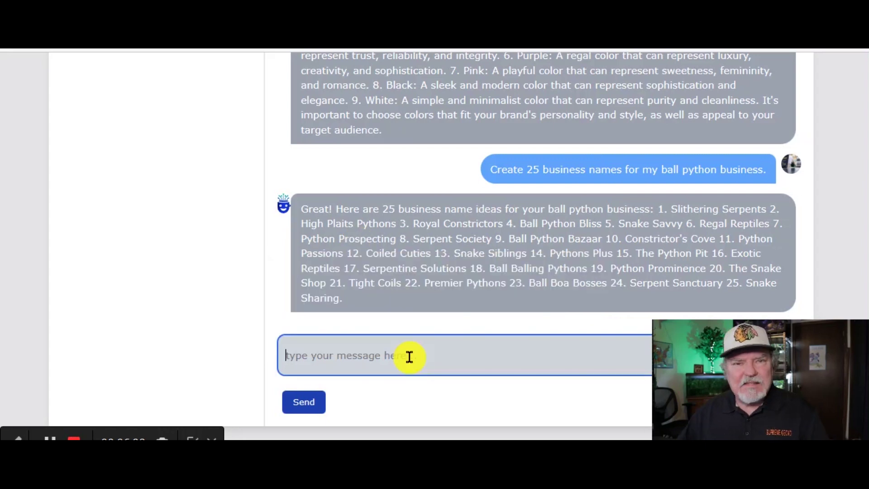
key(ctrl+v)
key(Return)
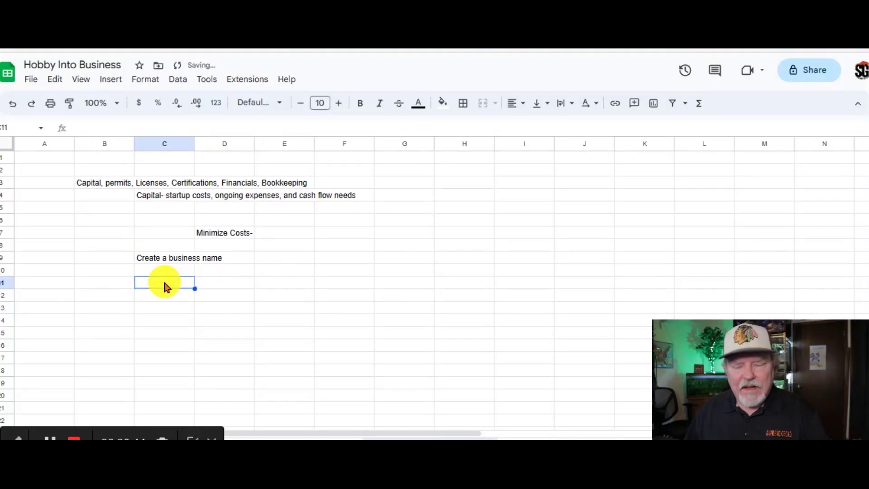
Paste the bank-account step into C11, business registration into C13, and LLC into C17
text(Setup a bank account, optionally obtain a credit card, setup payment acceptance Paypal account or Venmo)
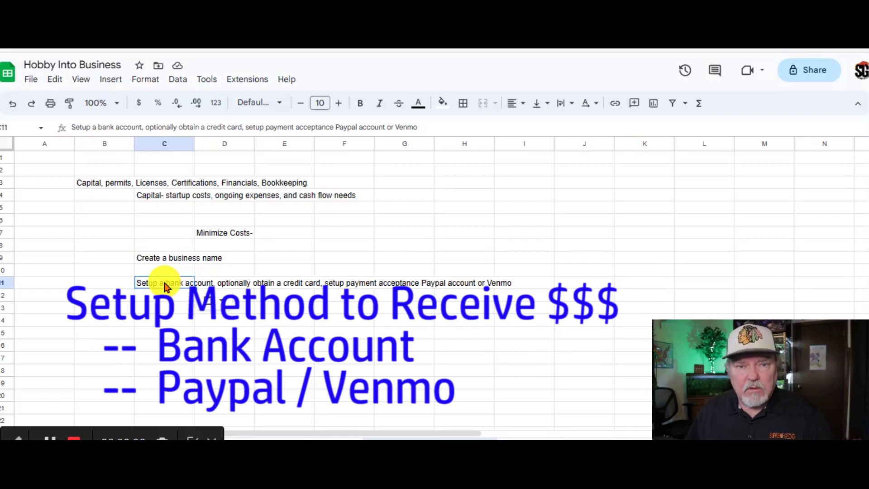
click(142, 311)
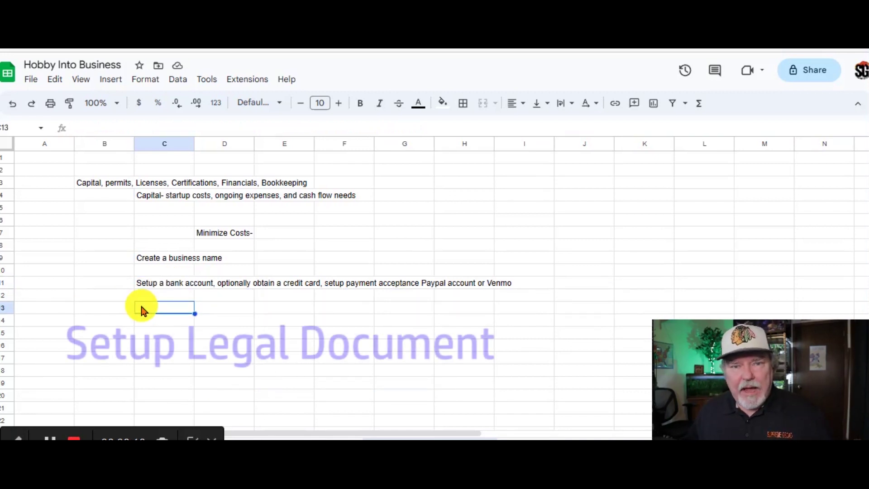
text(Register your business with the government and obtain any necessary permits and licenses EIN, APHIS Isopod Permits, other requirements.)
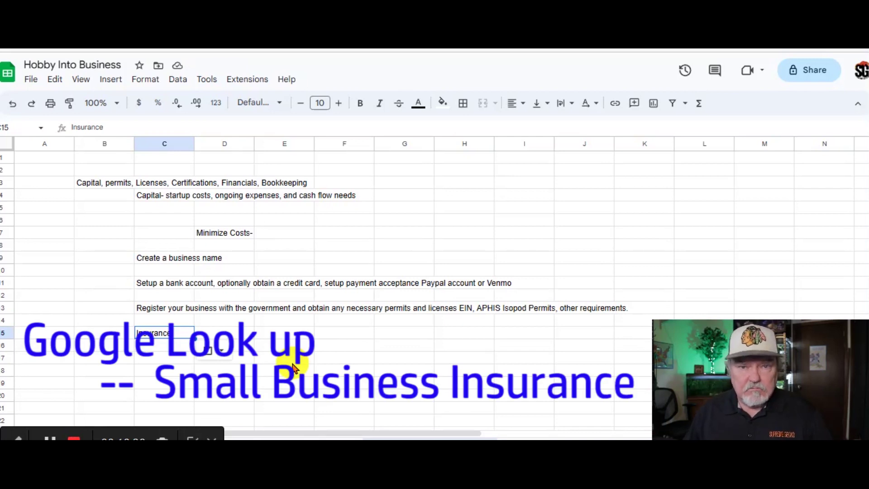
click(165, 357)
text(LLC)
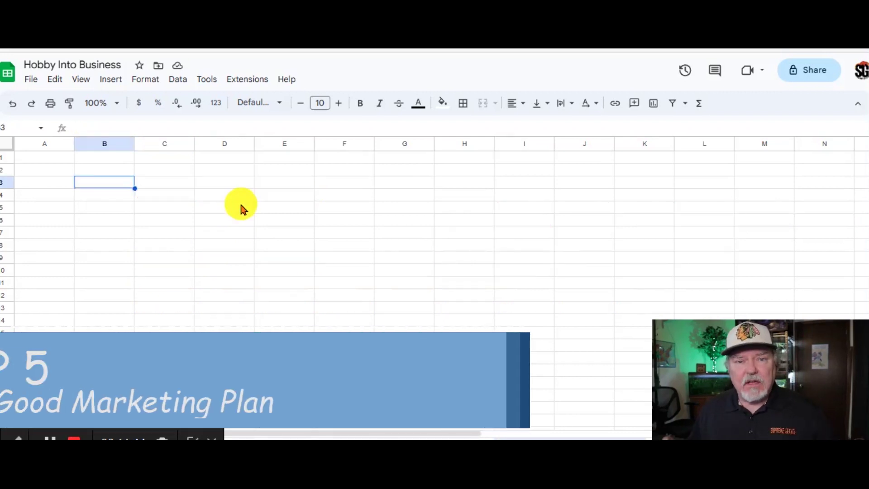
Add the 'marketing & Advertising plan' heading, send the marketing-plan prompt, then add 'Determine pricing' in B3
text(marketing & Advertising plan)
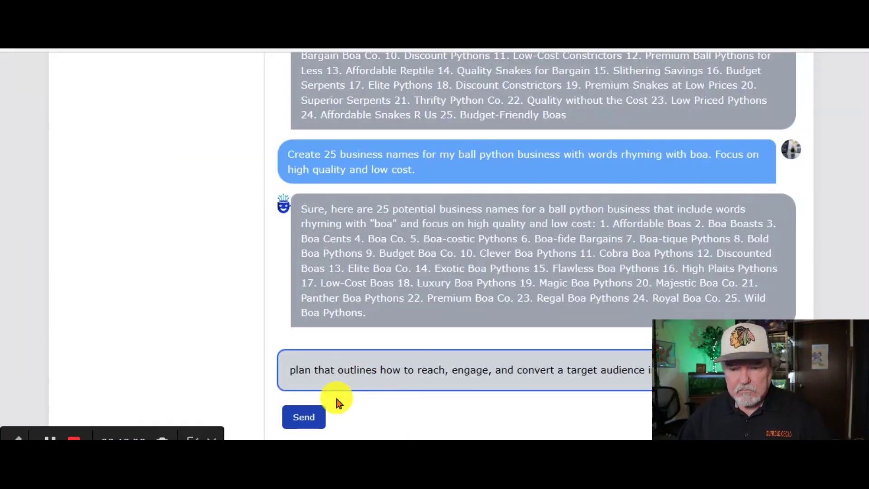
click(309, 415)
scroll(504, 420, down, 2)
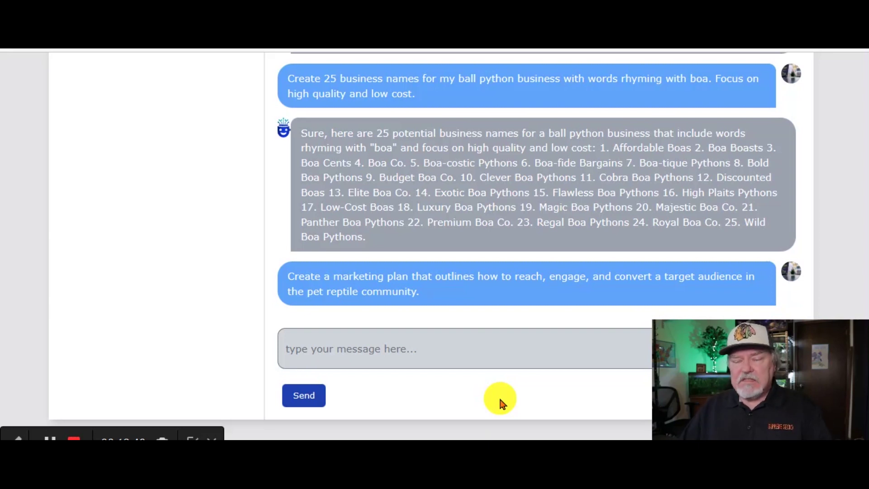
scroll(534, 324, down, 5)
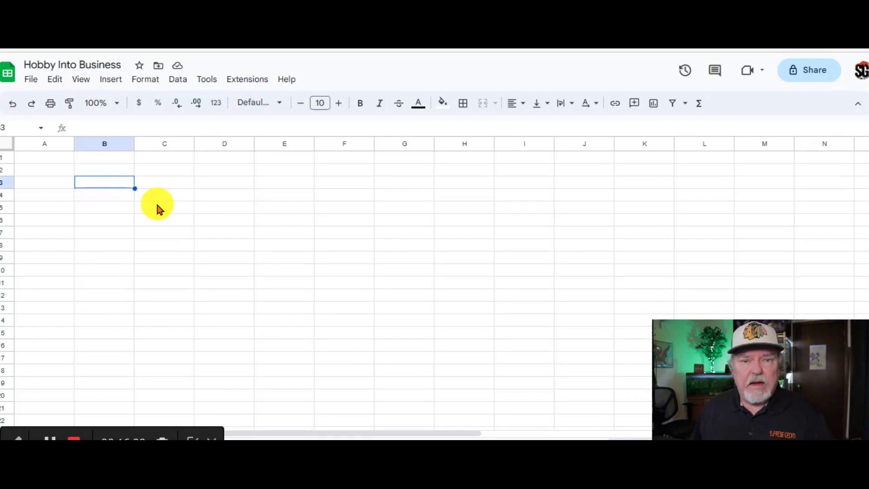
text(Determine pricing)
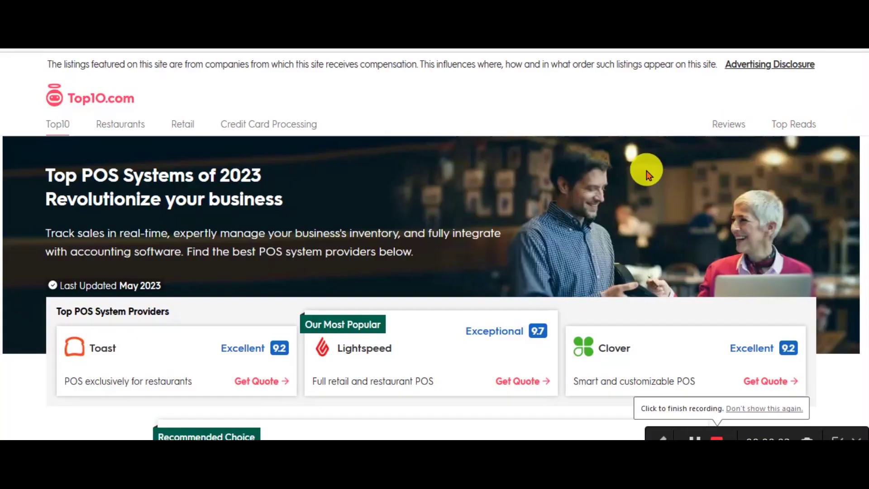
Scroll through Top10.com's ten ranked POS systems down to SkyTab
scroll(647, 172, down, 3)
scroll(647, 174, down, 5)
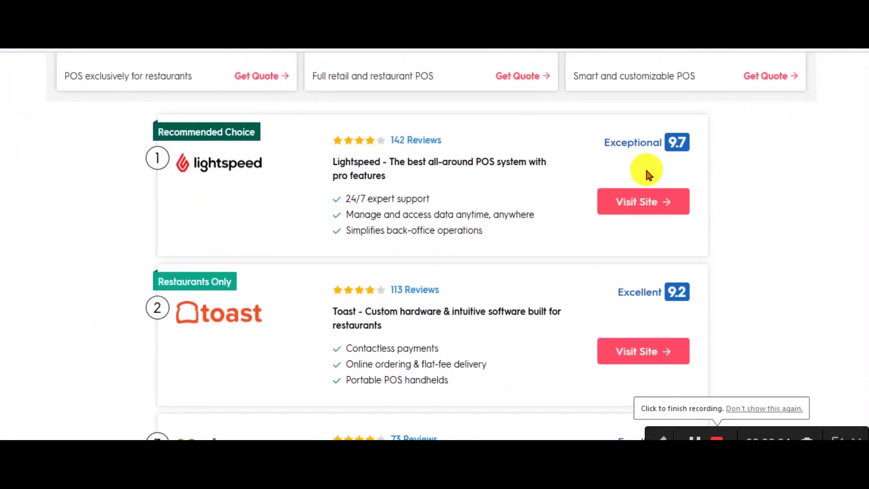
scroll(647, 174, down, 8)
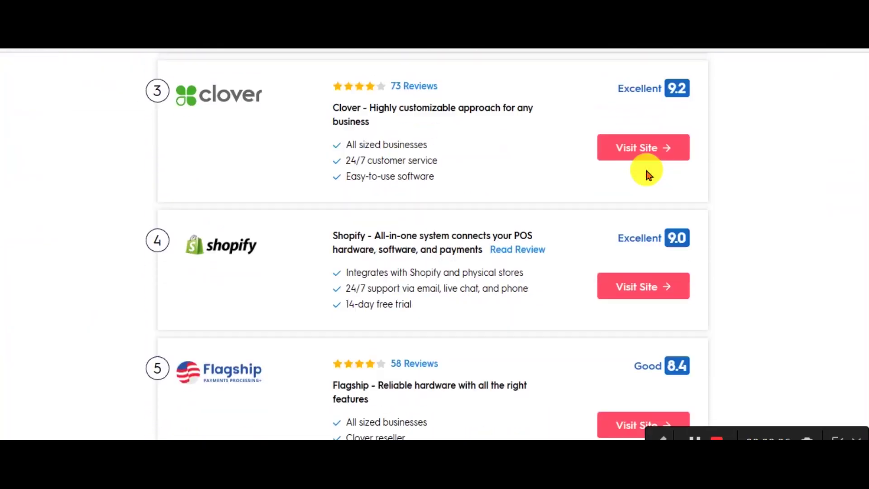
scroll(647, 175, down, 5)
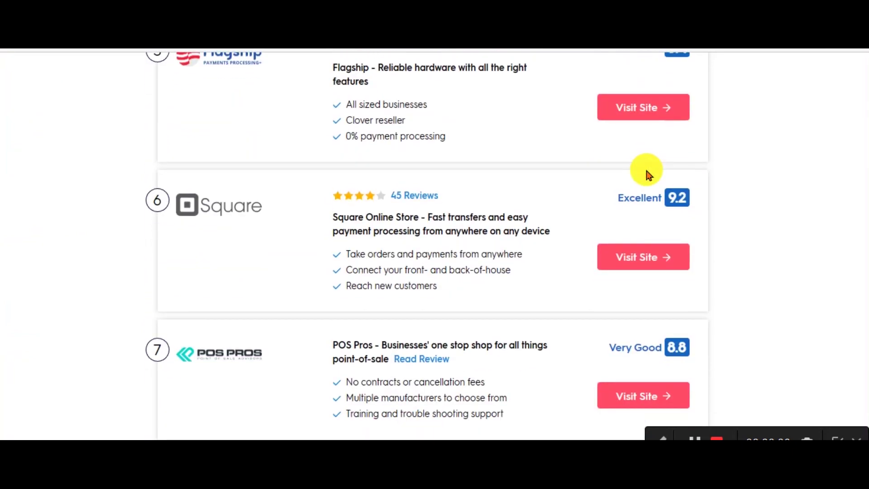
scroll(647, 174, down, 6)
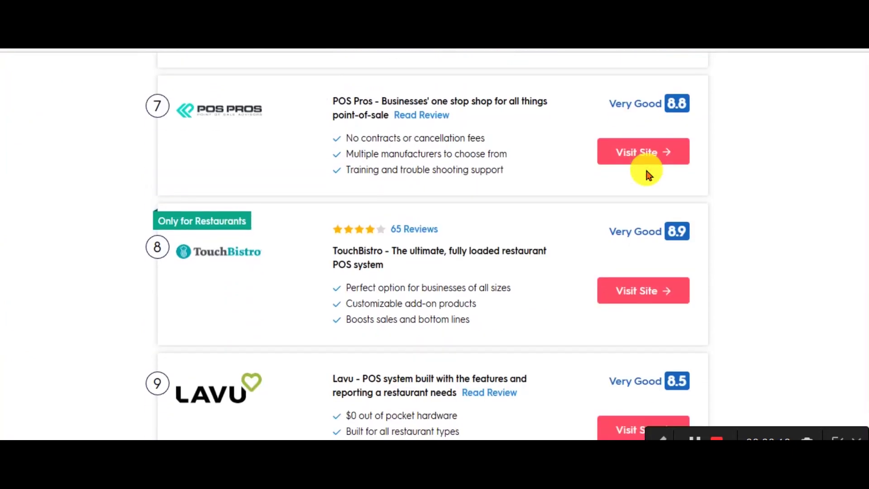
scroll(647, 174, down, 9)
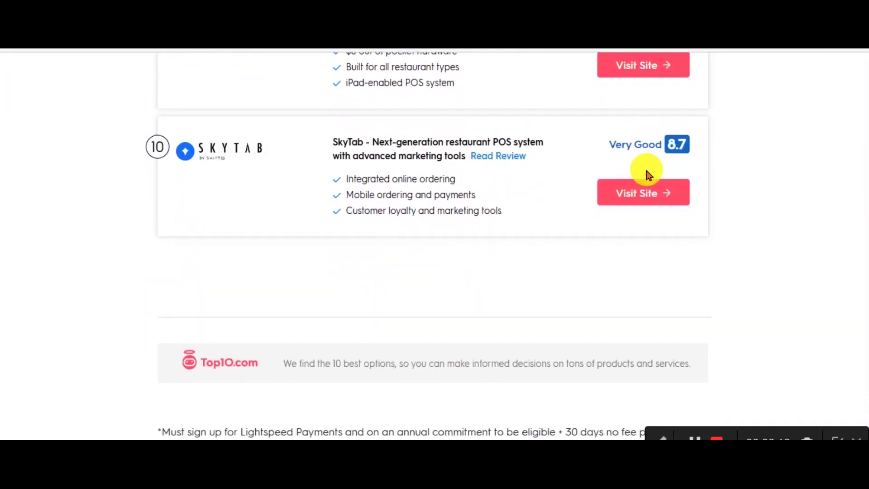
scroll(648, 172, down, 2)
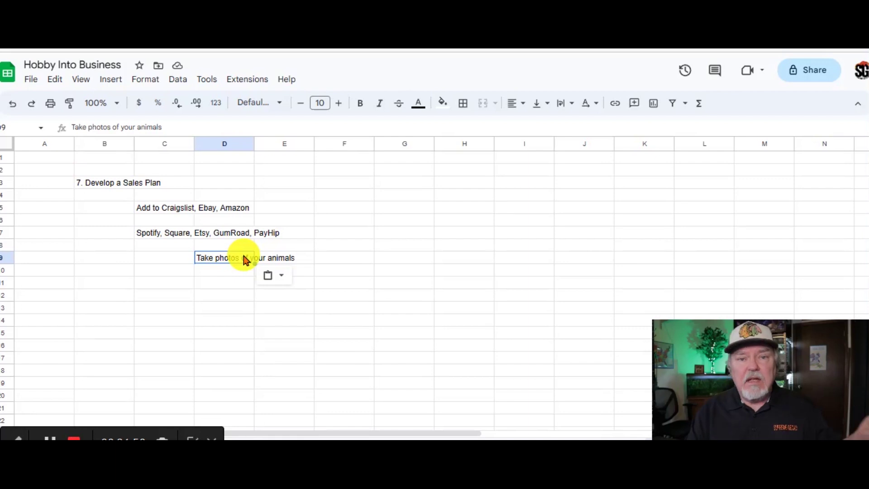
Paste 'Create Product Description' into D11
click(229, 282)
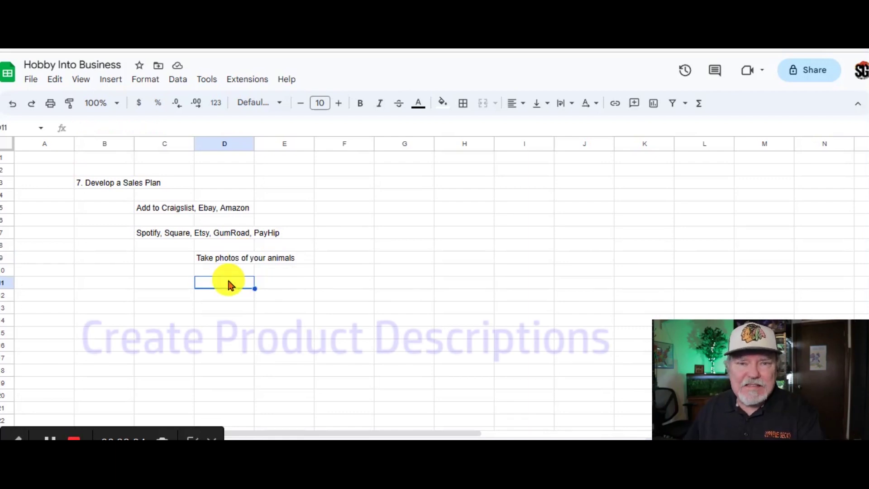
text(Create Product Description)
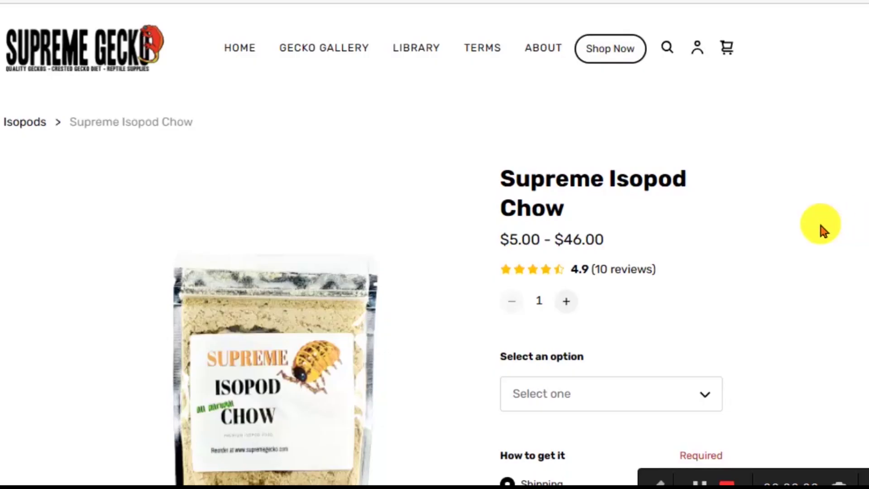
Scroll through the Supreme Isopod Chow Description and FEEDING sections
scroll(803, 226, down, 9)
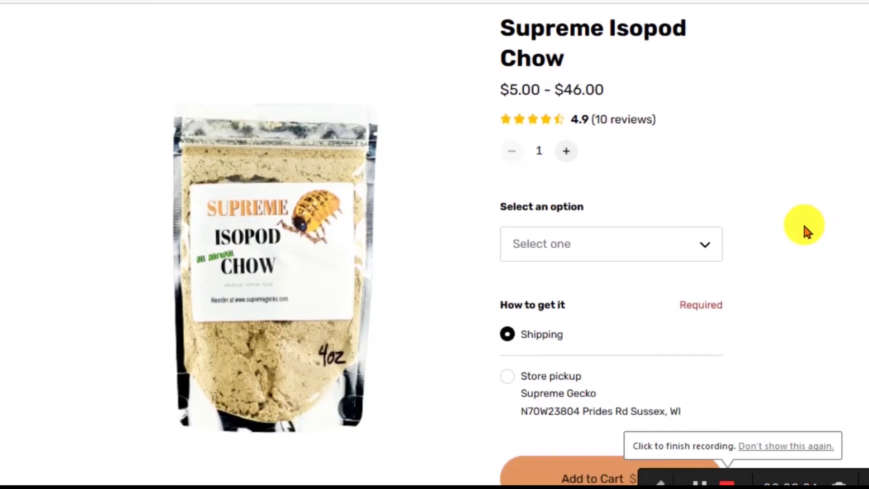
scroll(804, 231, down, 4)
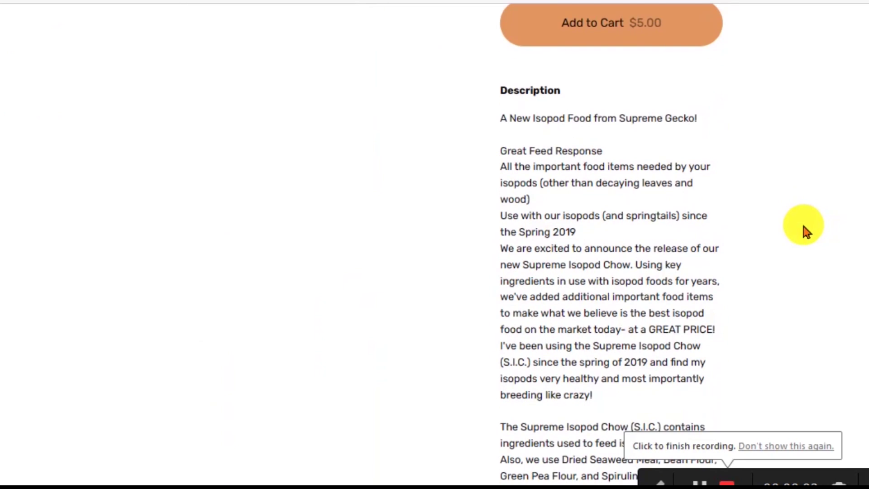
scroll(804, 226, down, 12)
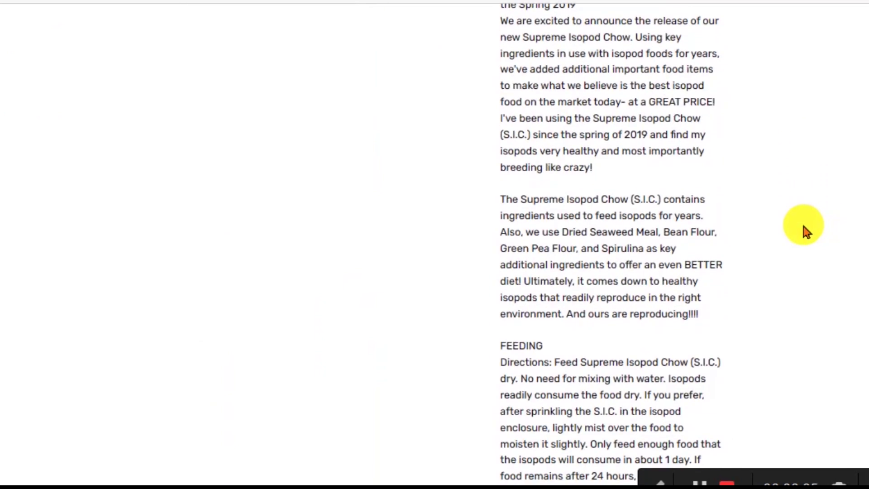
scroll(805, 230, down, 6)
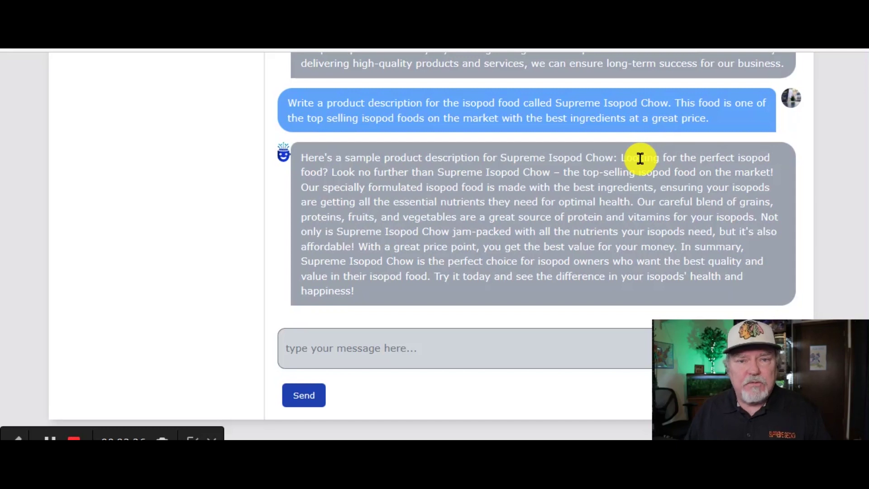
Send Chat AI the prompt for a red 2-month-old crested gecko product description
click(400, 346)
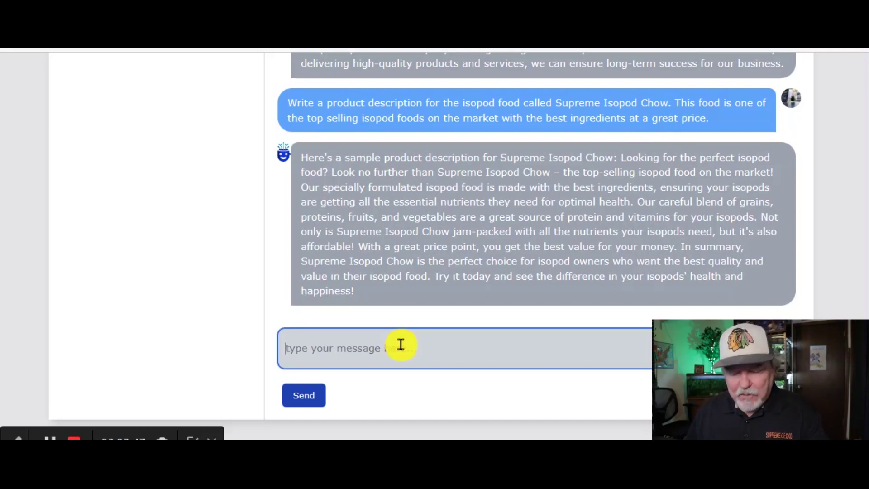
key(ctrl+v)
key(Return)
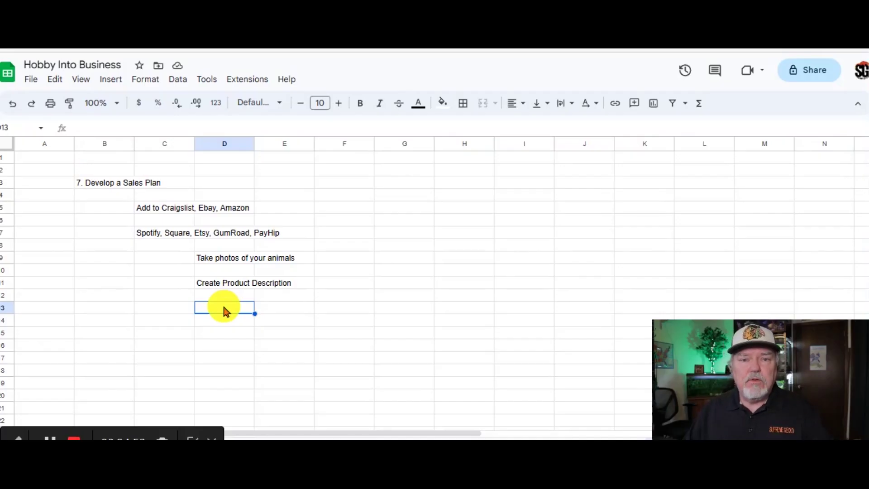
Paste the 'Create- About-' step entry into cell D13
key(ctrl+v)
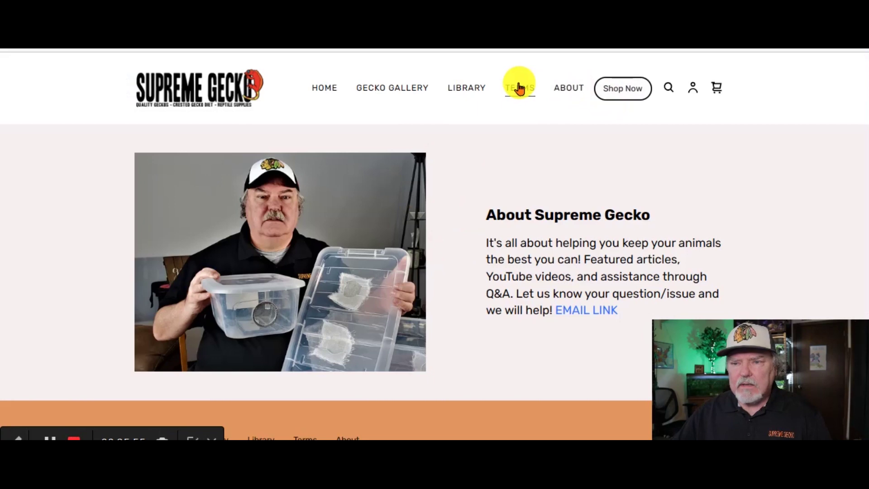
Open the Supreme Gecko Terms page and read down to Order Cancellations and Refunds
click(519, 86)
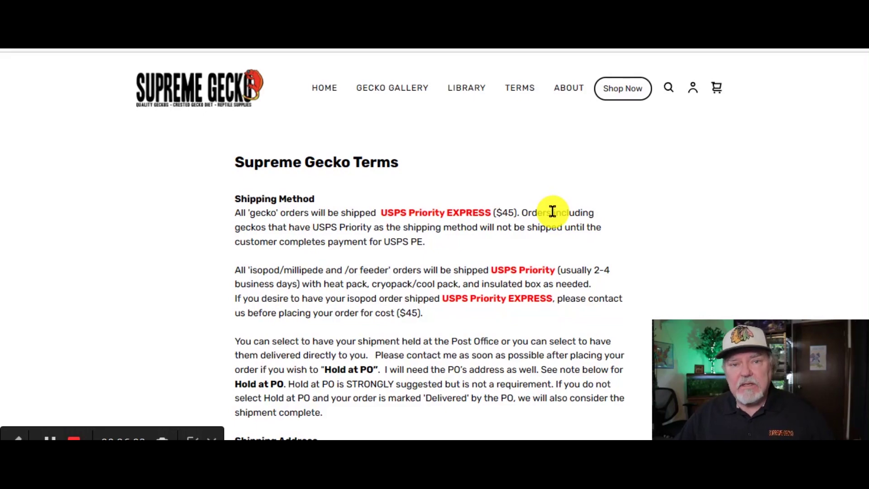
scroll(553, 211, down, 10)
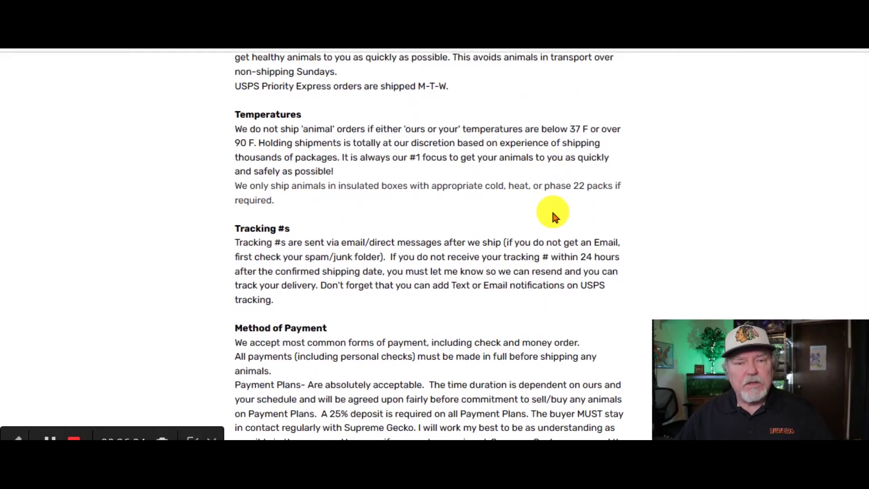
scroll(552, 211, down, 12)
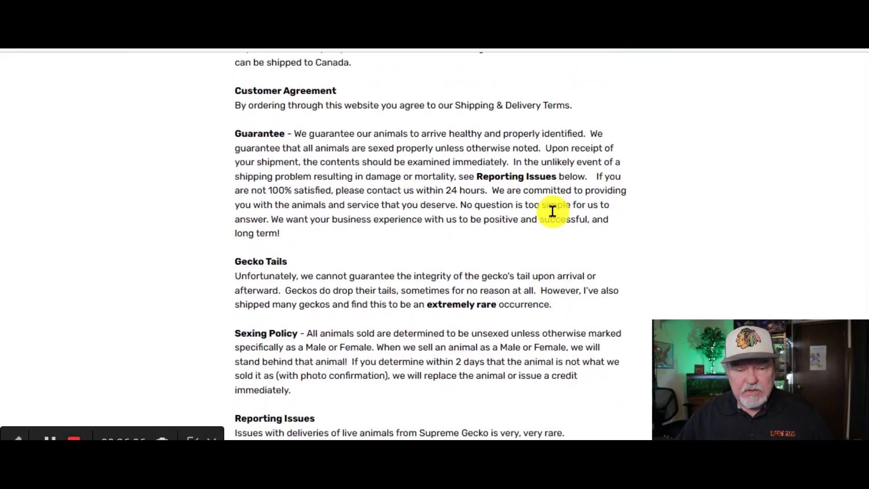
scroll(553, 211, down, 10)
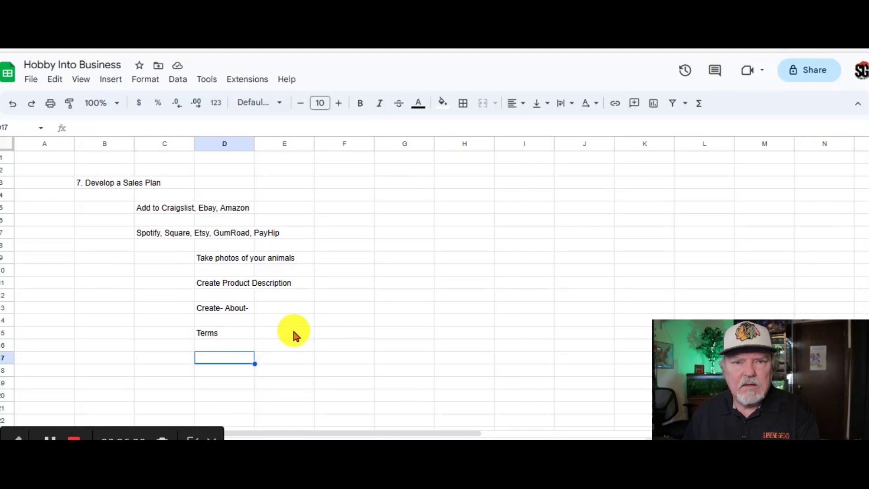
Paste 'Testimonials & Reviews' into D17 and scroll through Supreme Isopod Chow's customer reviews
text(Testimonials & Reviews)
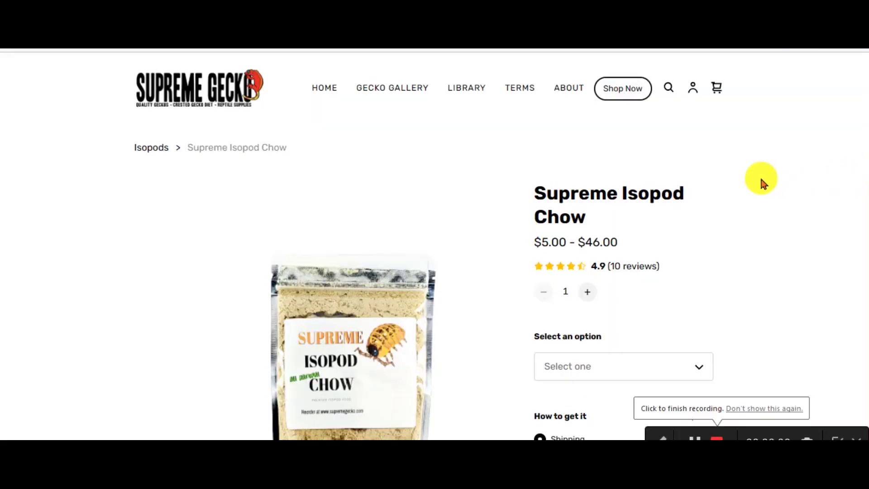
scroll(732, 181, down, 6)
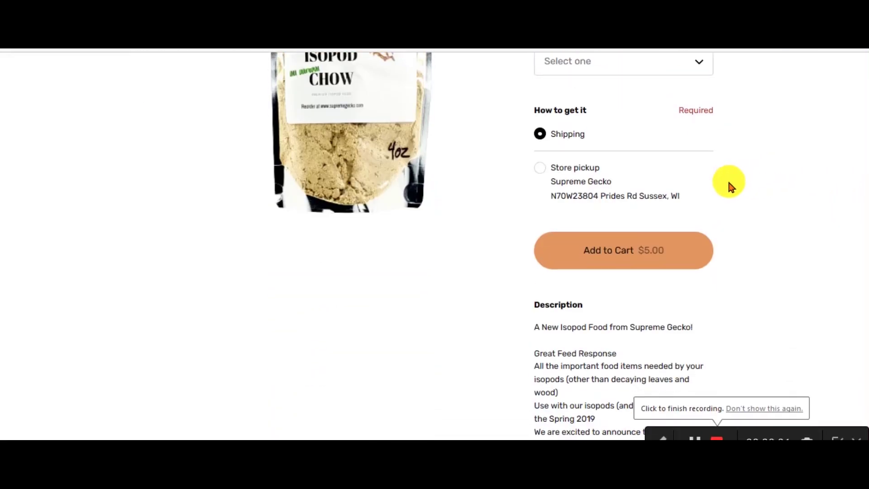
scroll(728, 183, down, 10)
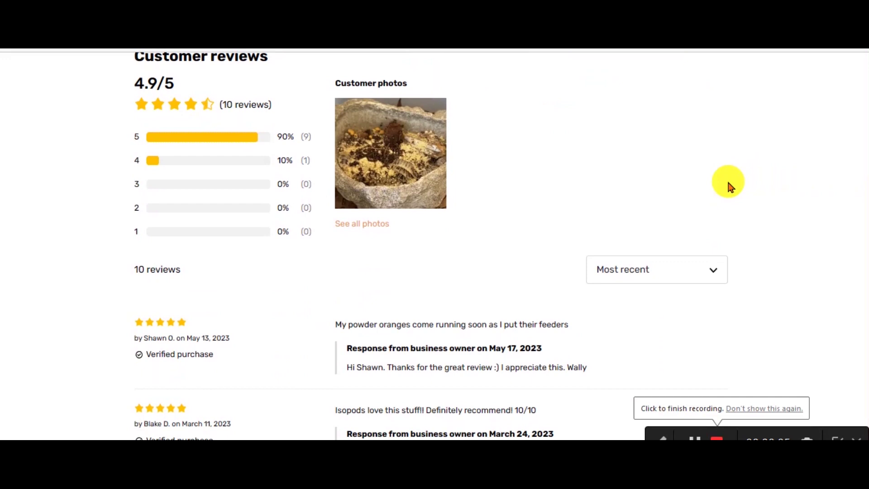
scroll(770, 181, up, 1)
scroll(803, 177, down, 3)
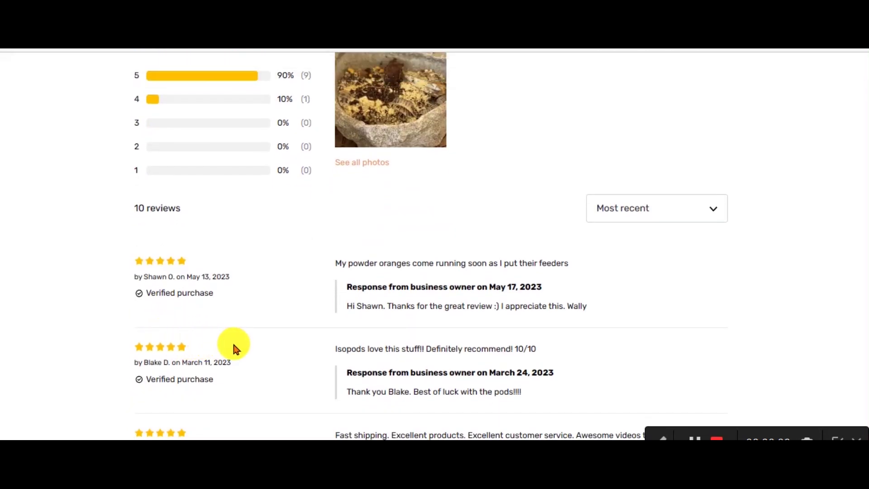
scroll(234, 348, down, 3)
scroll(235, 348, down, 3)
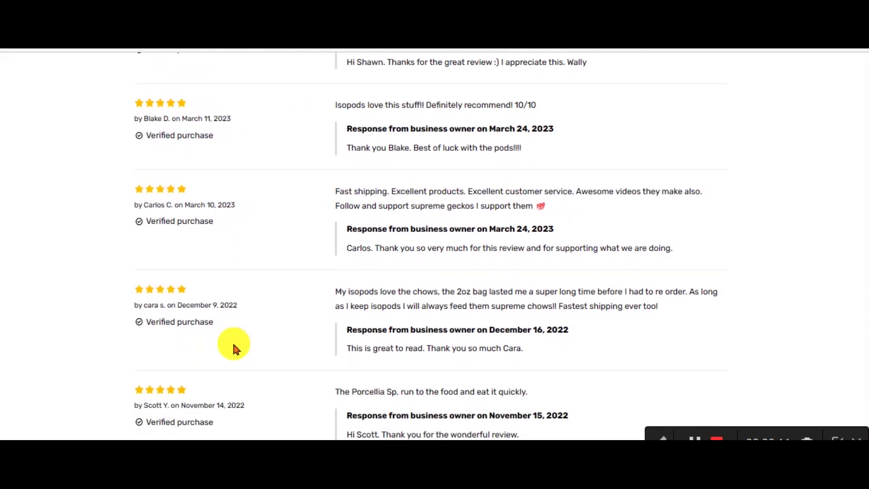
scroll(235, 348, down, 3)
scroll(235, 348, down, 7)
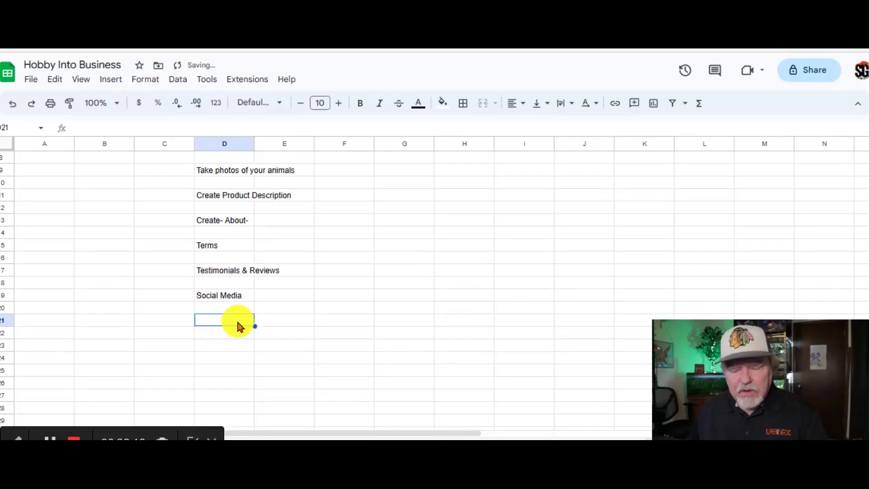
Add 'Facebook ad' in D21 and 'Email campaign' in D23, then request a five-email sequence in Chat AI
text(Facebook ad)
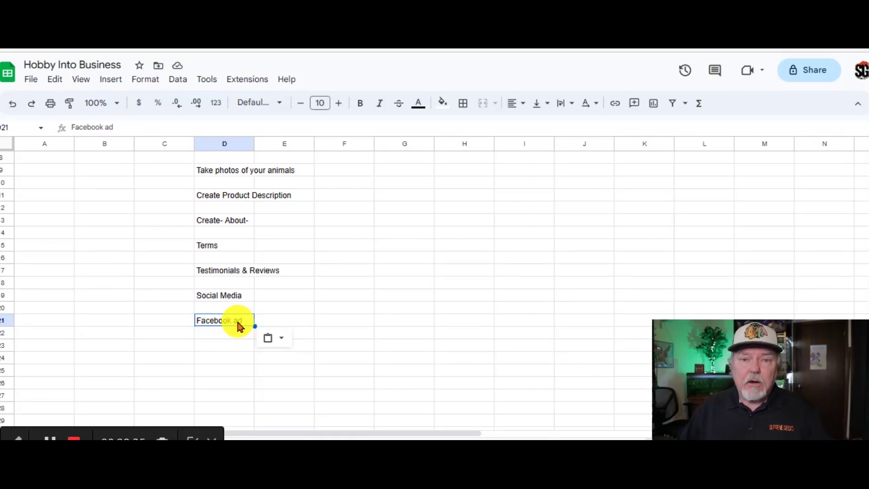
click(231, 348)
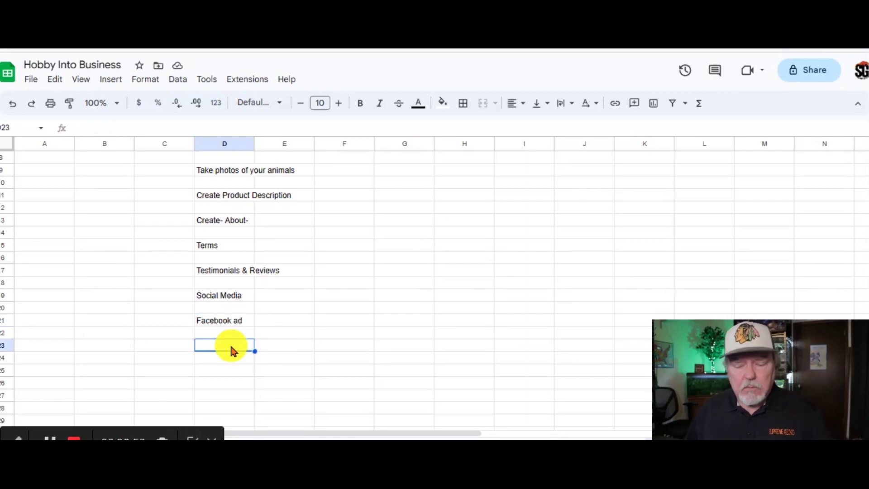
text(Email campaign)
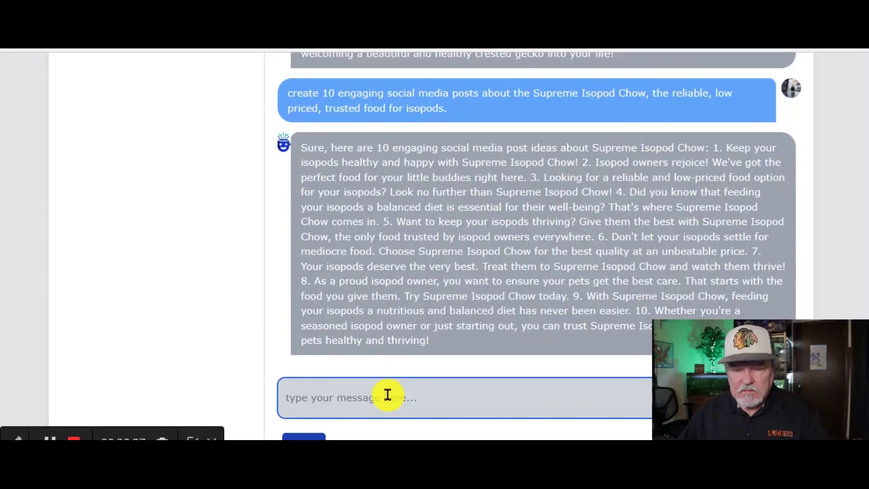
key(ctrl+v)
key(Return)
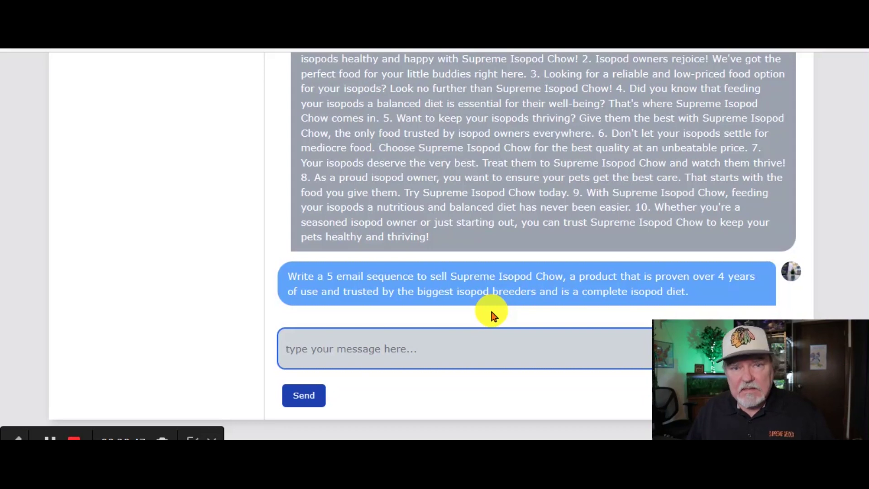
Scroll through the five-email Supreme Isopod Chow sequence down to the Satisfaction Guarantee email
scroll(491, 312, down, 5)
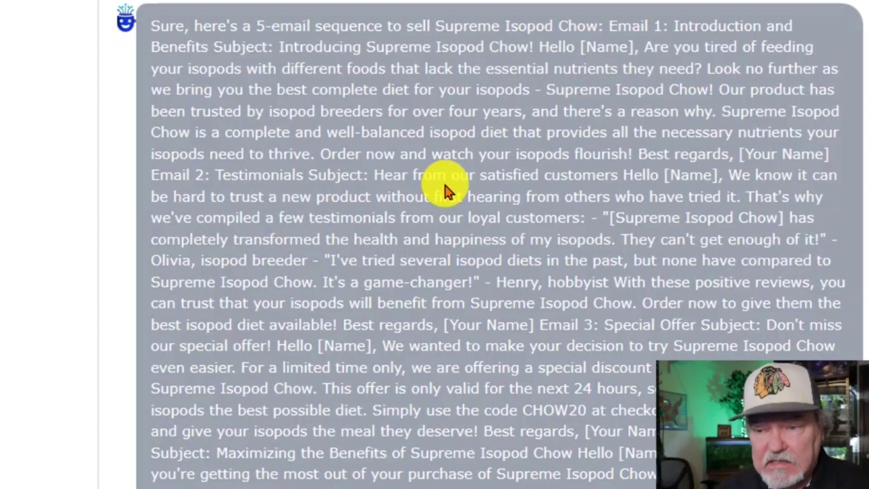
scroll(443, 181, down, 4)
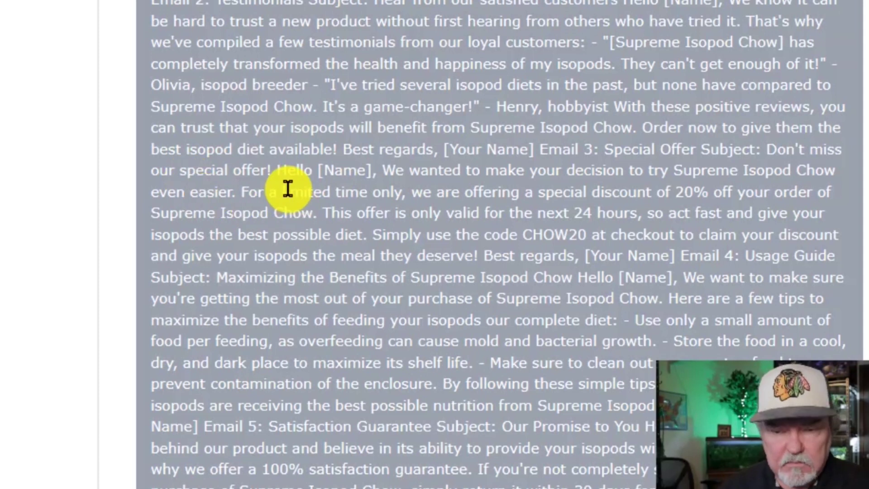
scroll(288, 188, down, 2)
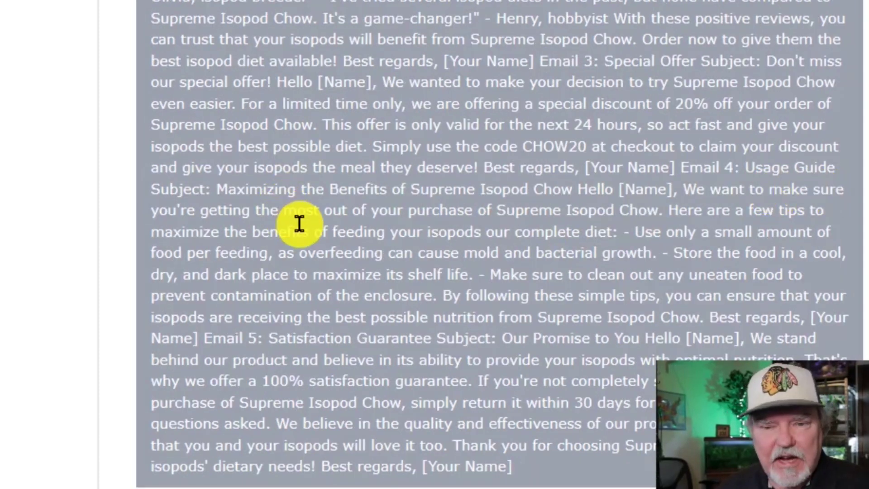
scroll(298, 224, down, 3)
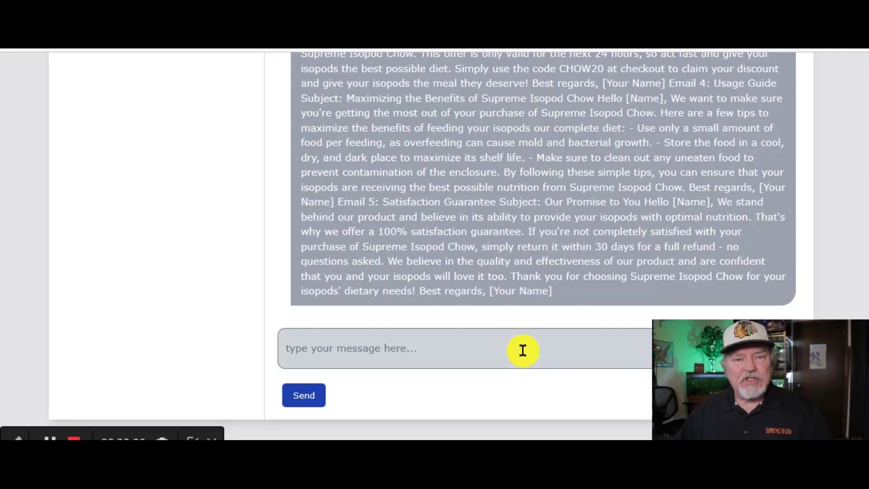
Ask Chat AI for Facebook posts and emails announcing a 10% off woodworking sale
click(522, 350)
key(ctrl+v)
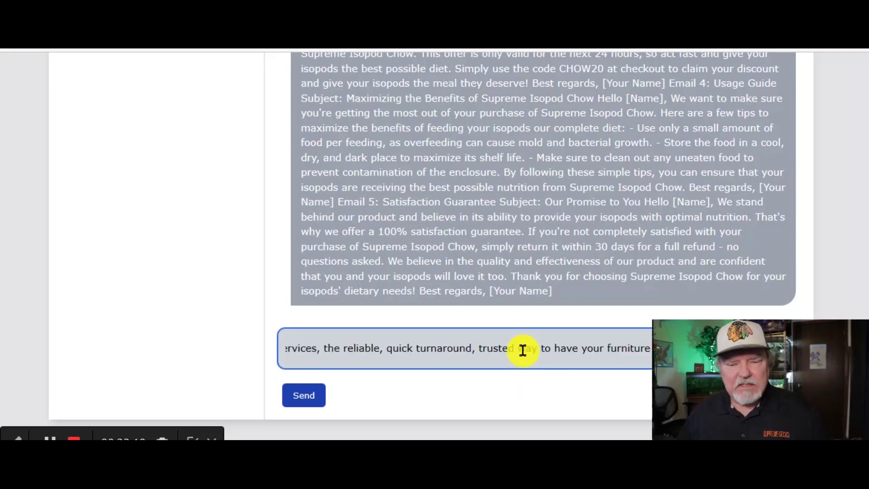
click(301, 393)
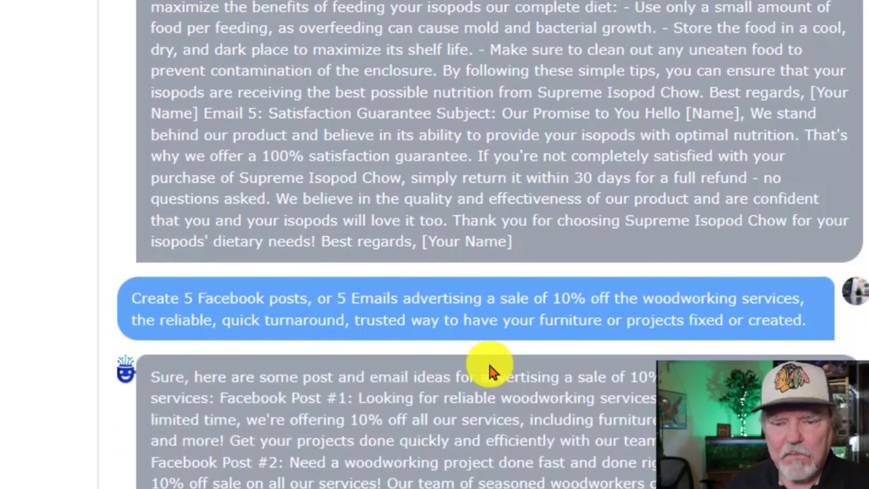
scroll(488, 360, down, 8)
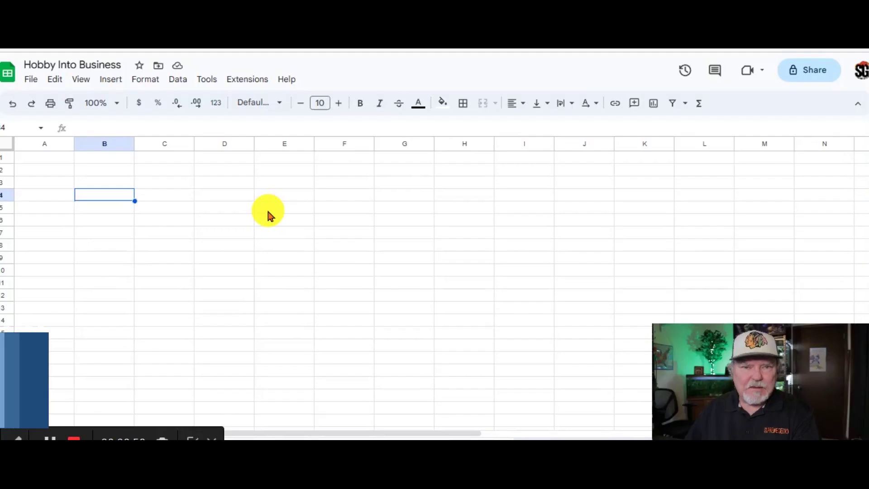
Paste the Establish Operations list into B4, then send Chat AI the customer-email reply request
text(Establish Operations, Sourcing, Inventory Management, Shipping, Customer Service)
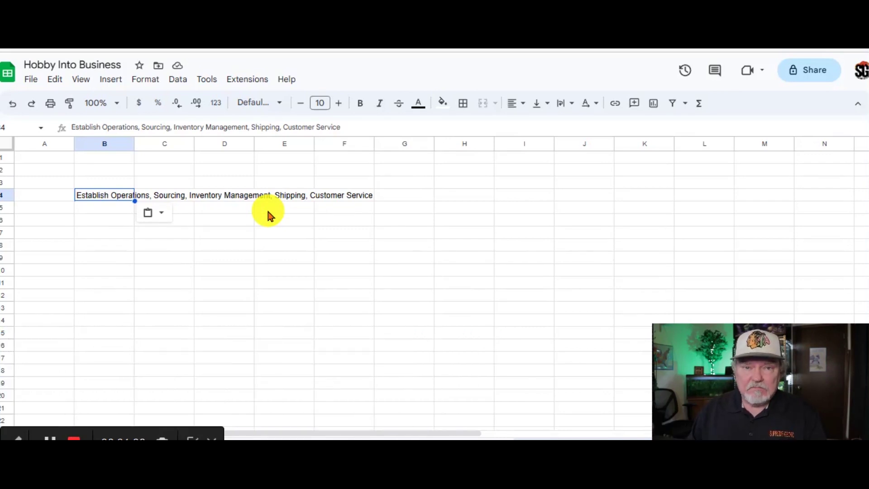
key(Down)
key(Down)
key(Right)
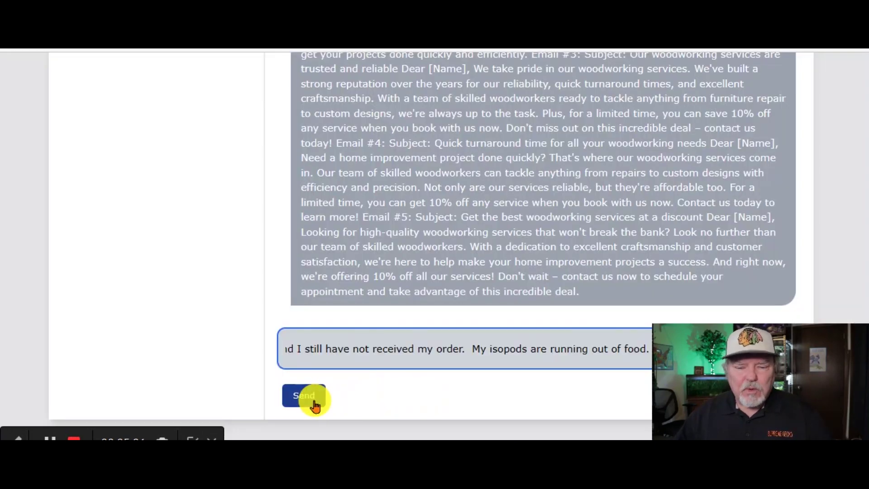
click(304, 400)
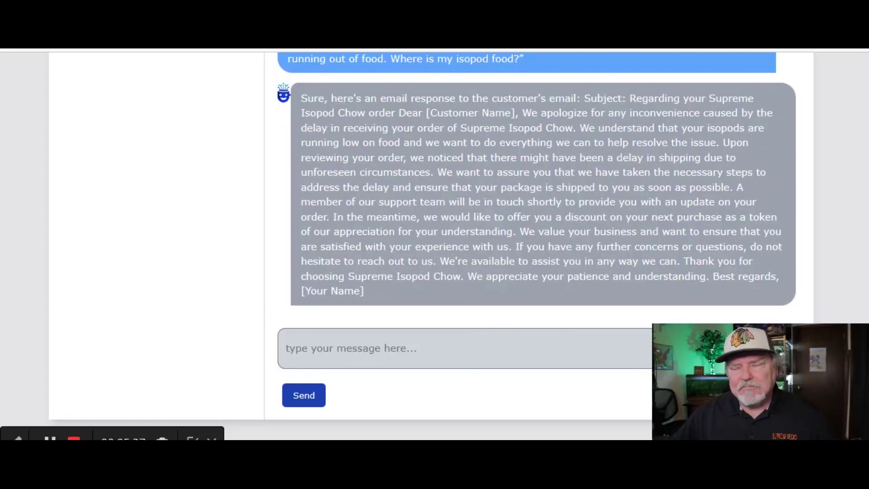
Ask Chat AI to draft a reply to the Paroedura picta shipping and pricing question
click(398, 357)
key(ctrl+v)
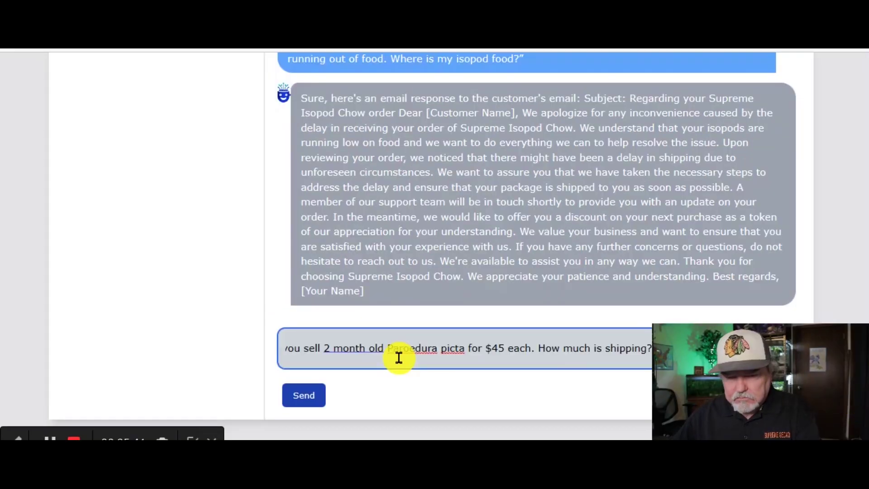
key(Return)
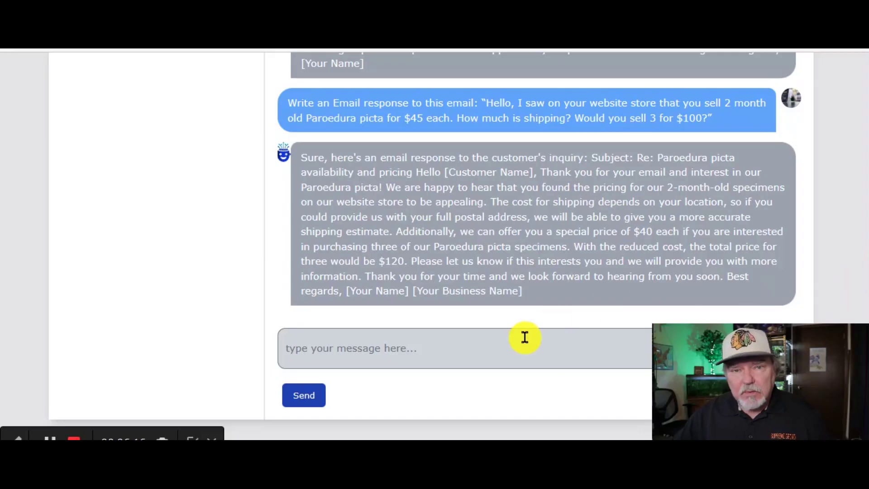
Ask Chat AI to draft a crested gecko follow-up email
click(524, 337)
key(ctrl+v)
key(Return)
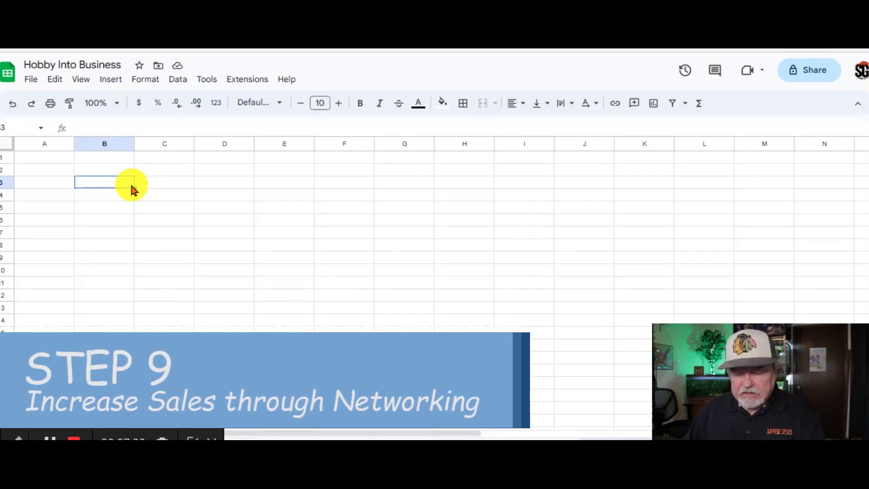
Paste '9. Network and collaborate' into cell B3
text(9. Network and collaborate)
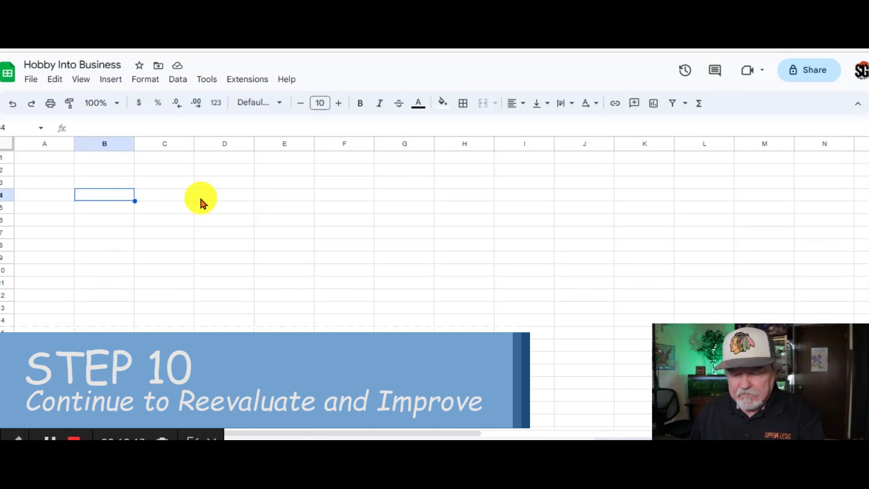
Paste '10. Evaluate regularly' into cell B4
text(10. Evaluate regularly)
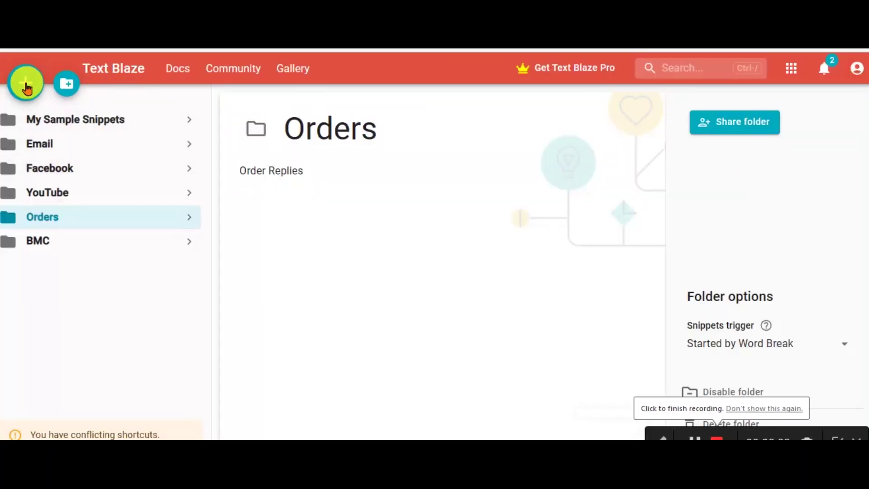
Add an Orders snippet labelled 'Reply to Animal Order' with the shortcut /ORD
click(26, 86)
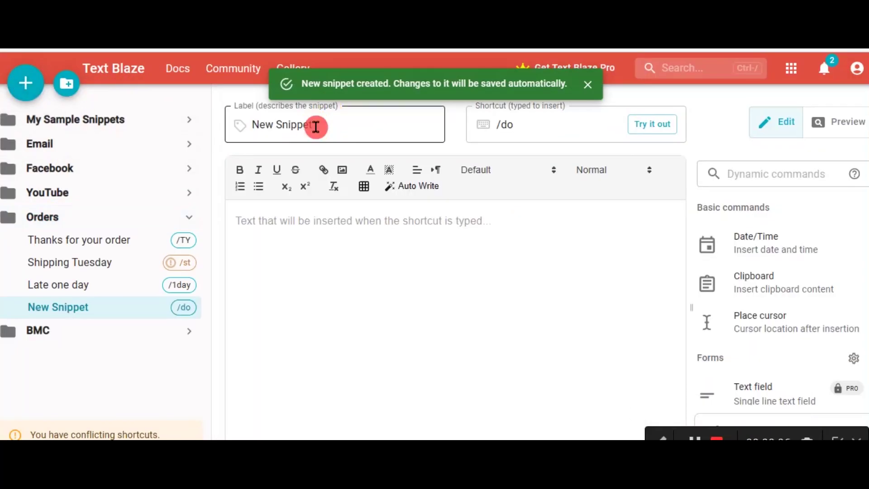
triple_click(316, 127)
text(Reply to Animal Order)
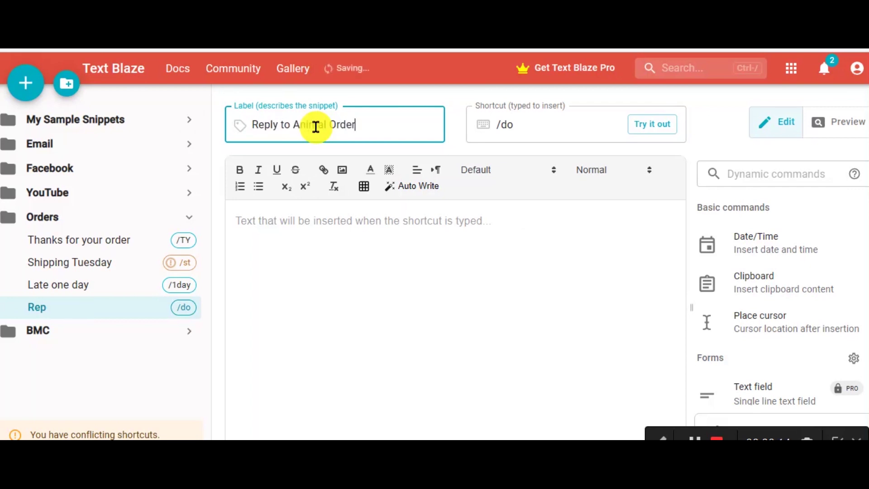
click(523, 120)
key(BackSpace)
key(BackSpace)
text(ORD)
Paste the order-thanks reply letter into the snippet body and return to Gmail
click(331, 220)
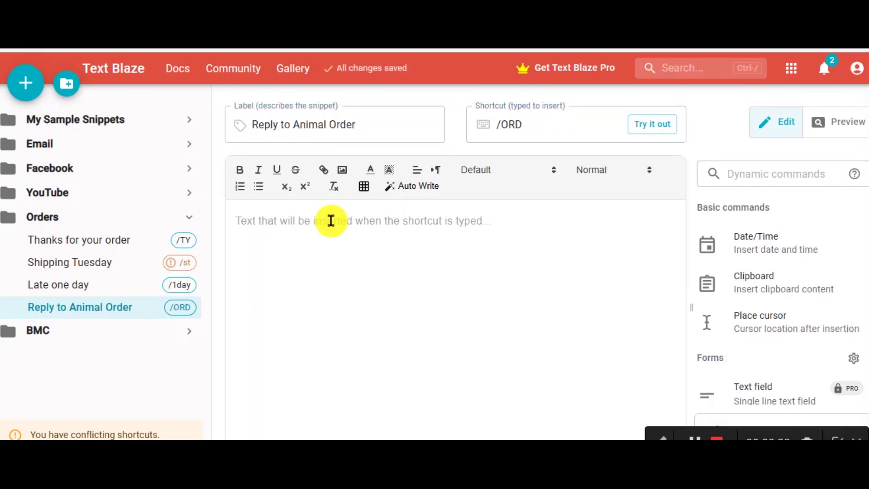
text(Hello XXX,  Thank you for your order and for supporting Supreme Gecko.  We will be checking temps Sunday night/early Morning to make sure we can ship your animals safely. They are our TOP priority. We will let you know either way.  Thank you again!  Wally Supreme Gecko)
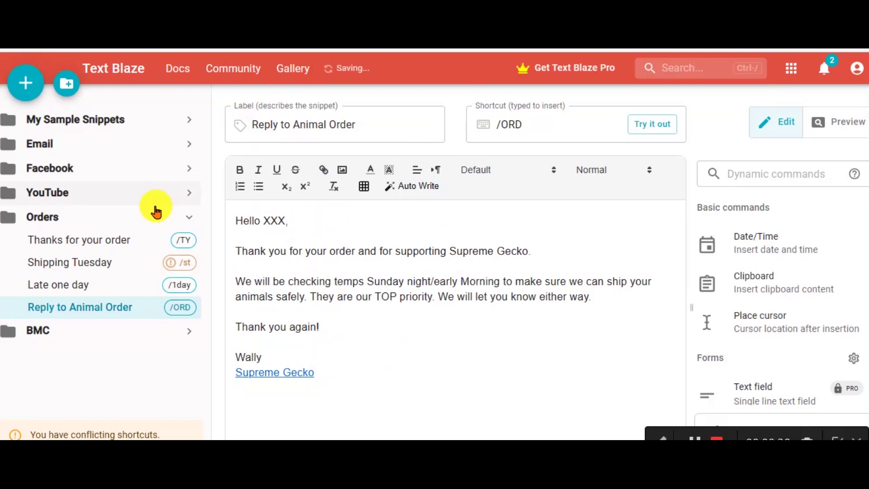
key(alt+Tab)
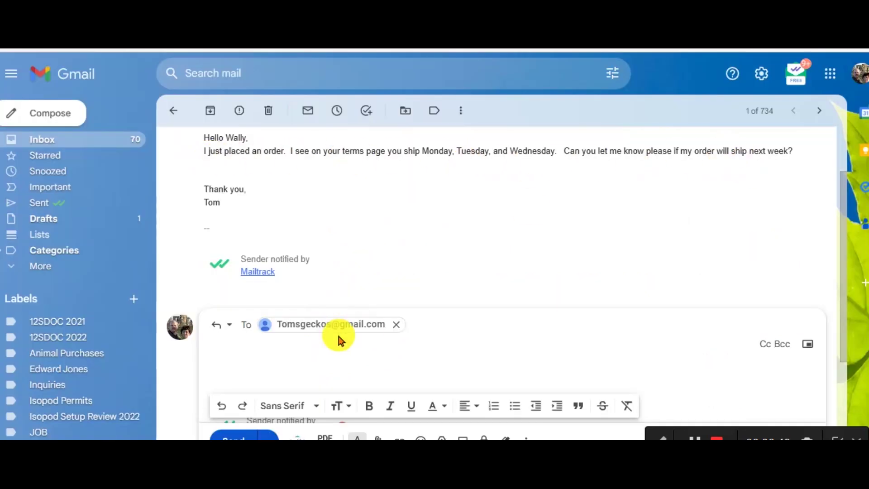
Type the /ORD shortcut in the Gmail reply body to insert the Supreme Gecko order reply
click(240, 360)
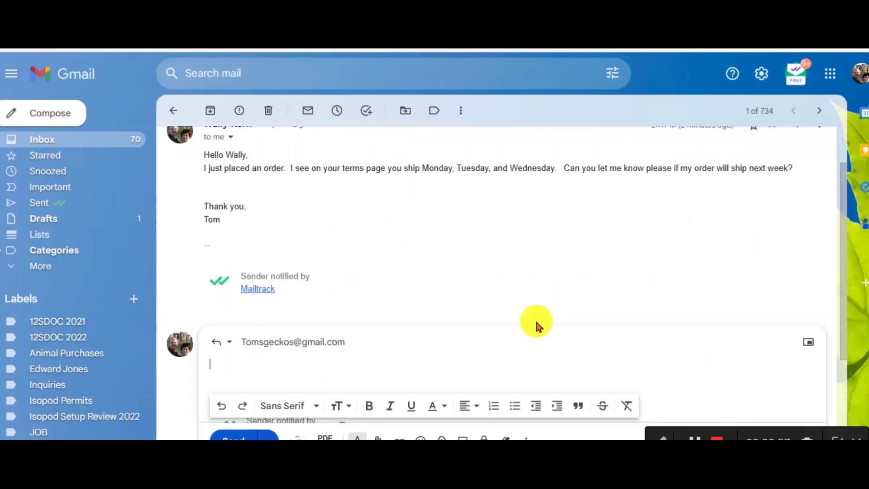
text(/or)
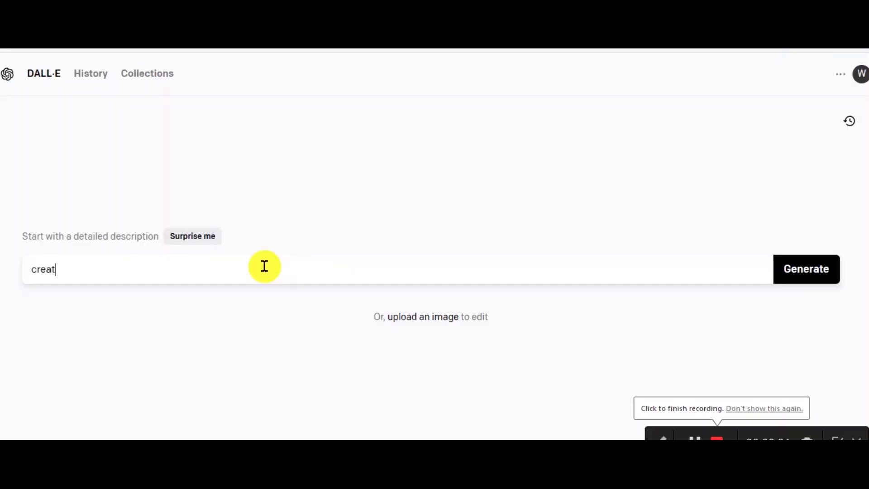
Generate DALL-E images of a cartoon reptile in a cowboy hat with guns, riding a horse
text(e an image of a reptile wearing a cowboy hat)
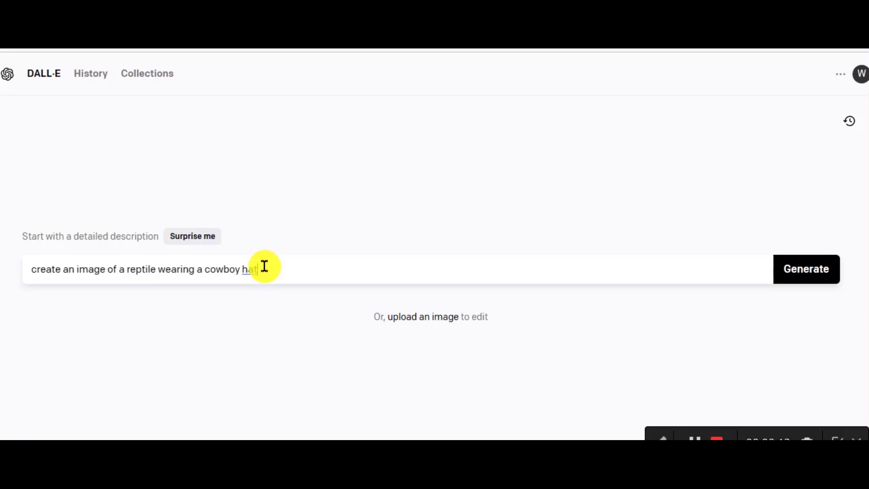
text(rtoon format)
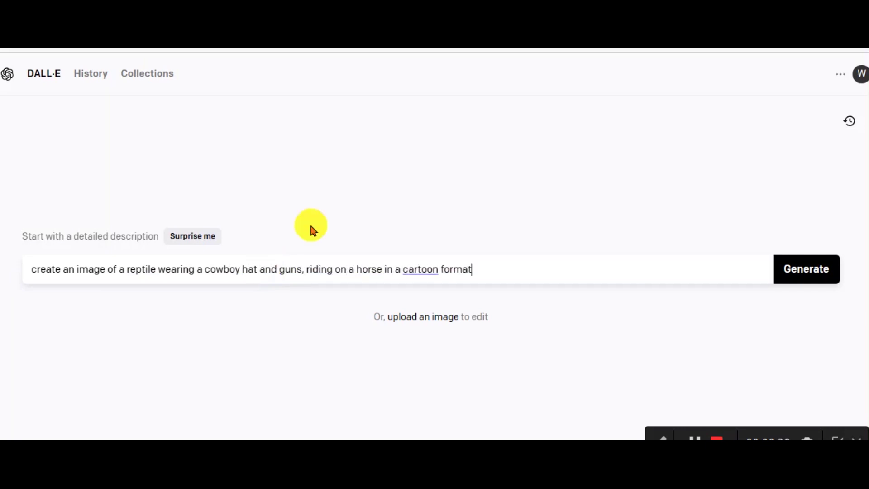
click(820, 273)
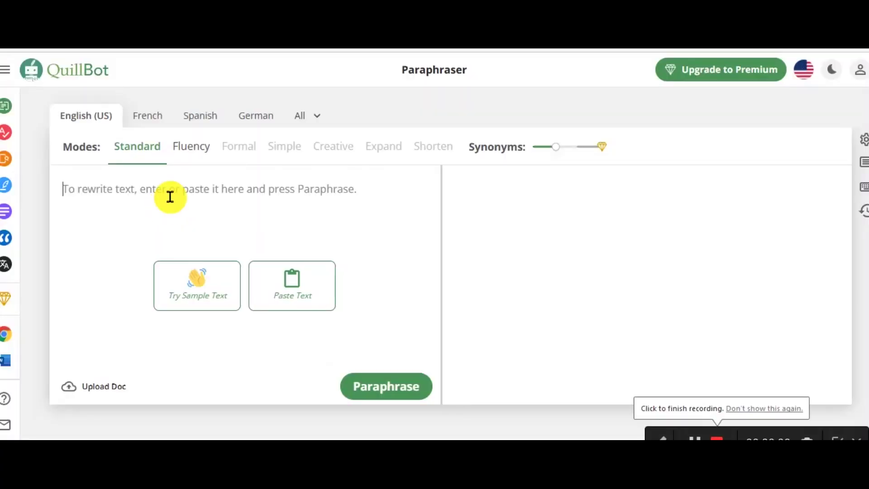
Paste the Marketing and Sales paragraph into QuillBot's Paraphraser and paraphrase it
text(Marketing and Sales: We will primarily market our business through social media platforms, attending local reptile expos, and creating partnerships with other small businesses in the reptile market. We will also provide excellent customer service and seek to create a community experience for our customers through various marketing campaigns.)
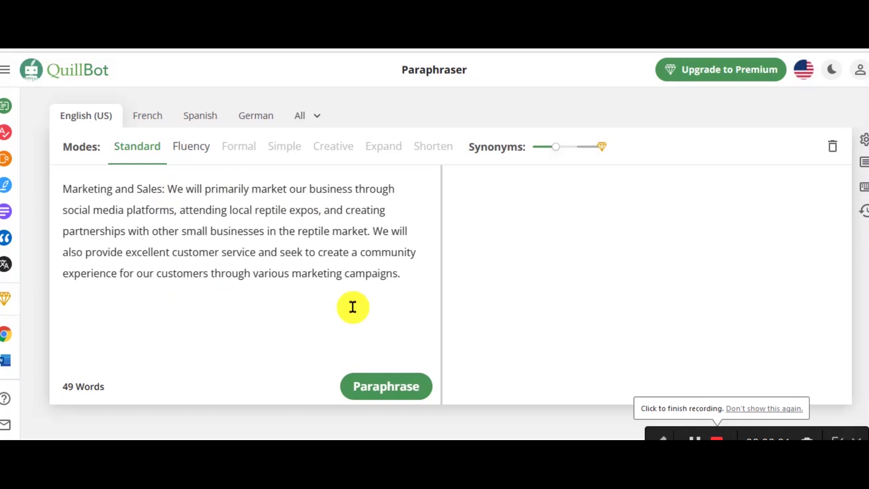
click(382, 387)
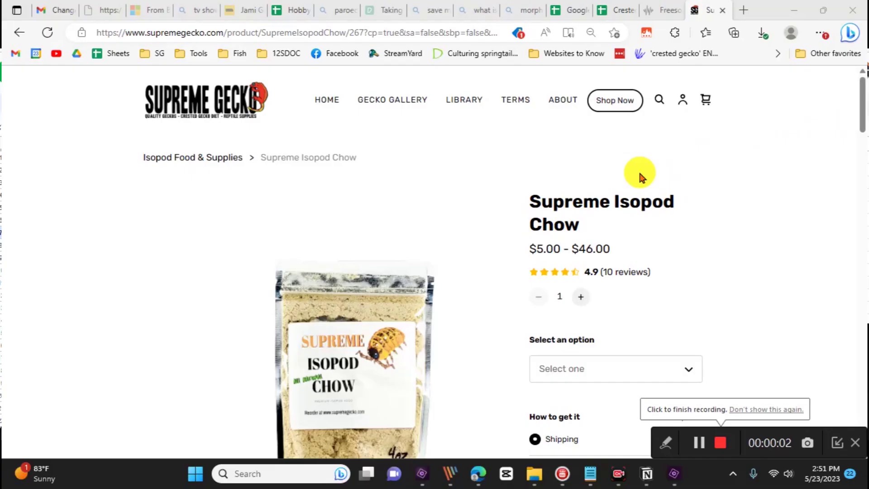
Create a Bitly link titled 'Supreme Isopod Chow' and open it to confirm the product page
click(335, 33)
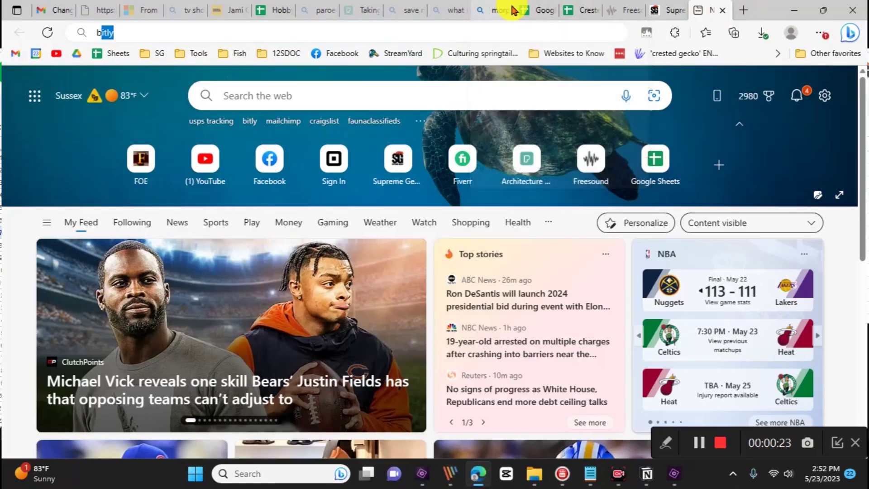
text(bitly)
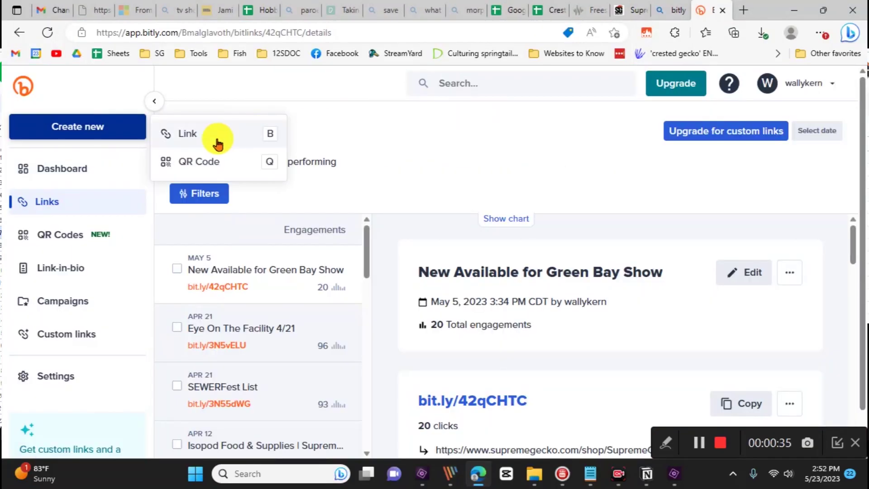
click(214, 141)
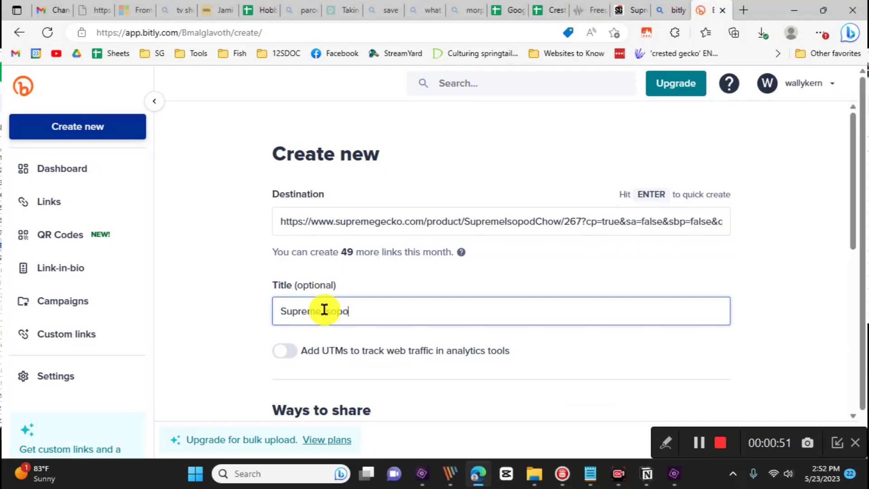
text(d Chow)
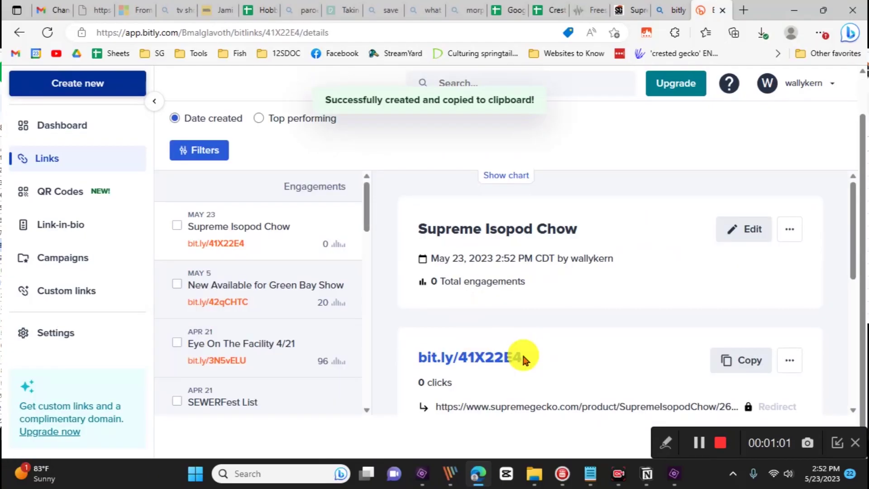
drag(522, 357, 423, 362)
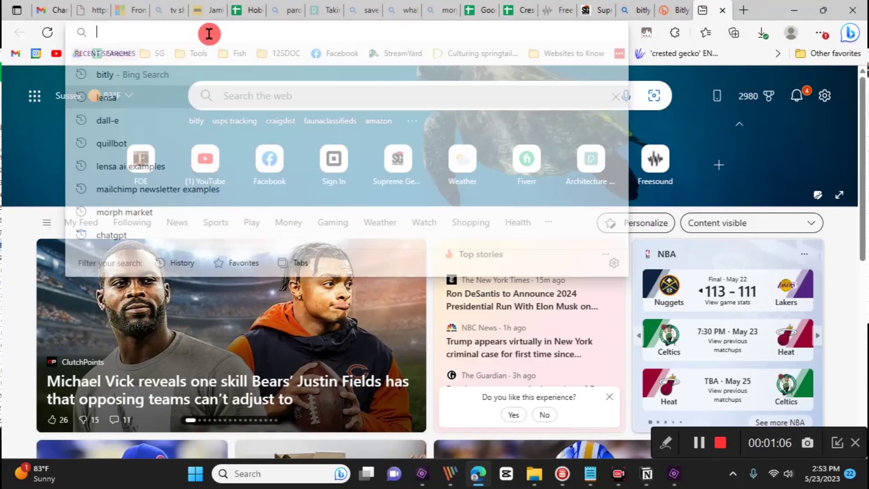
text(bit.ly/41X22E4)
key(Return)
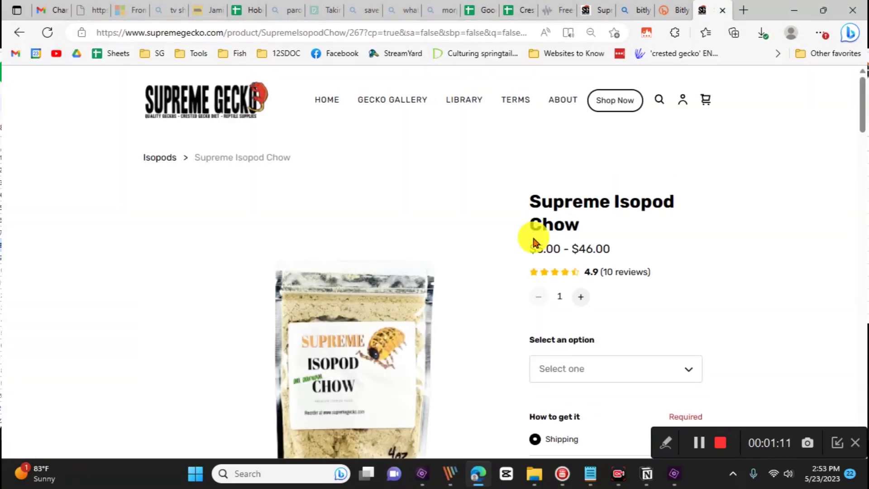